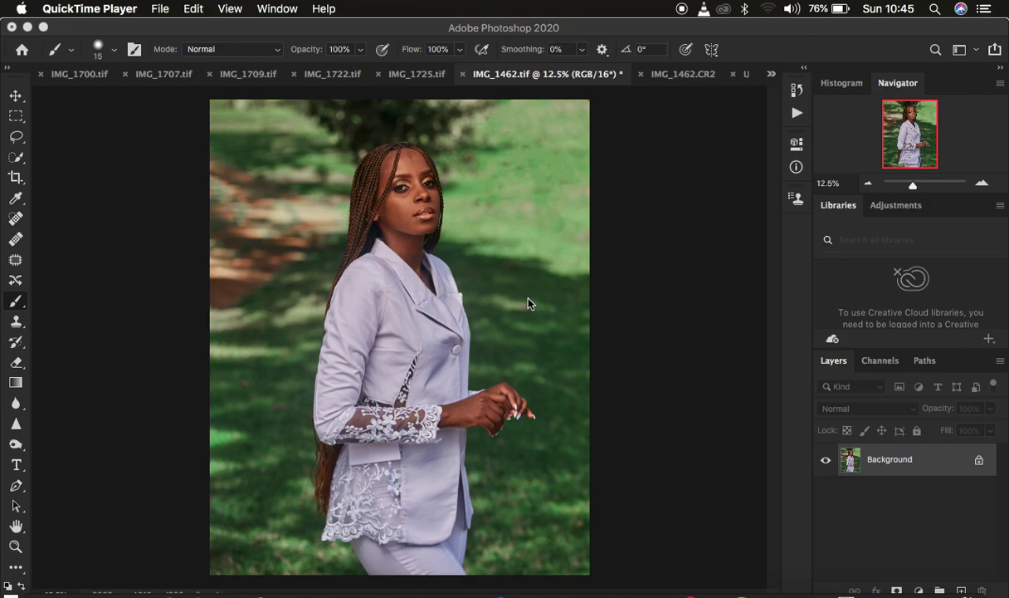
# Step: Duplicate the Background layer twice
pyautogui.click(863, 448)
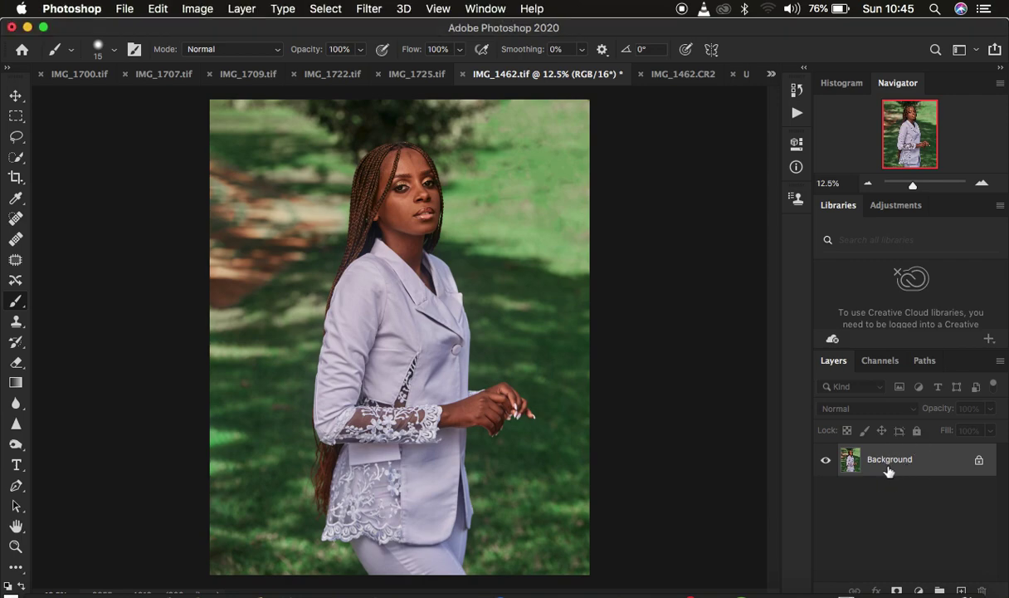
pyautogui.press('super+j')
pyautogui.press('super+j')
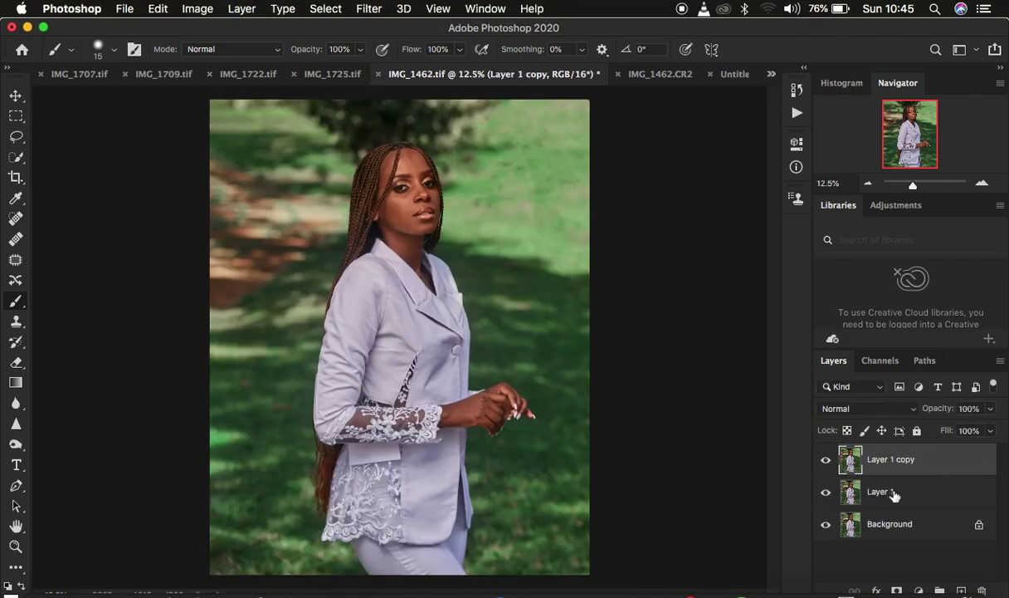
# Step: Rename the lower duplicate layer as low and the upper duplicate as high
pyautogui.doubleClick(881, 493)
pyautogui.press('BackSpace')
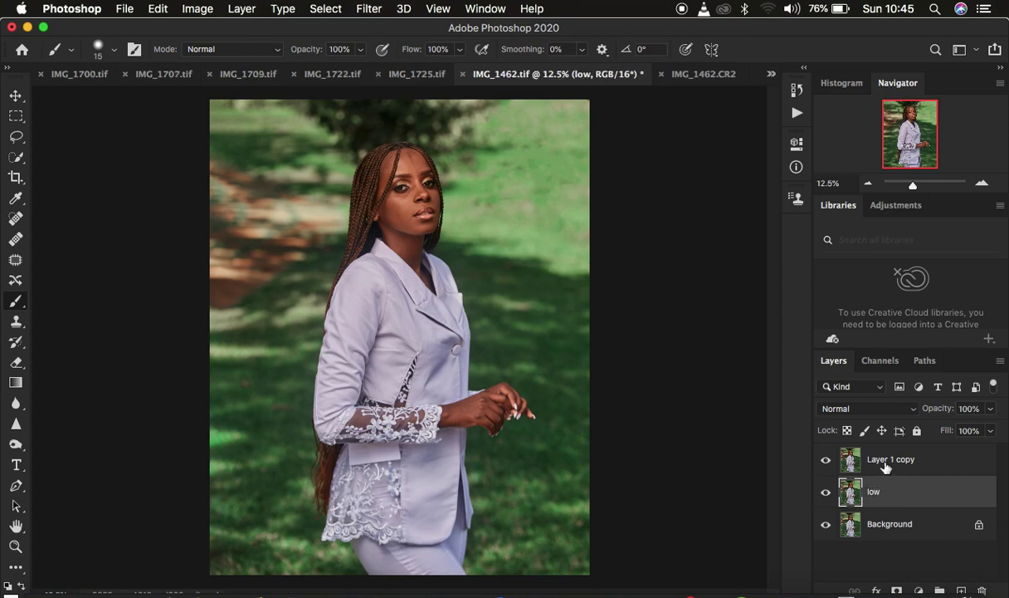
pyautogui.doubleClick(886, 461)
pyautogui.write('h')
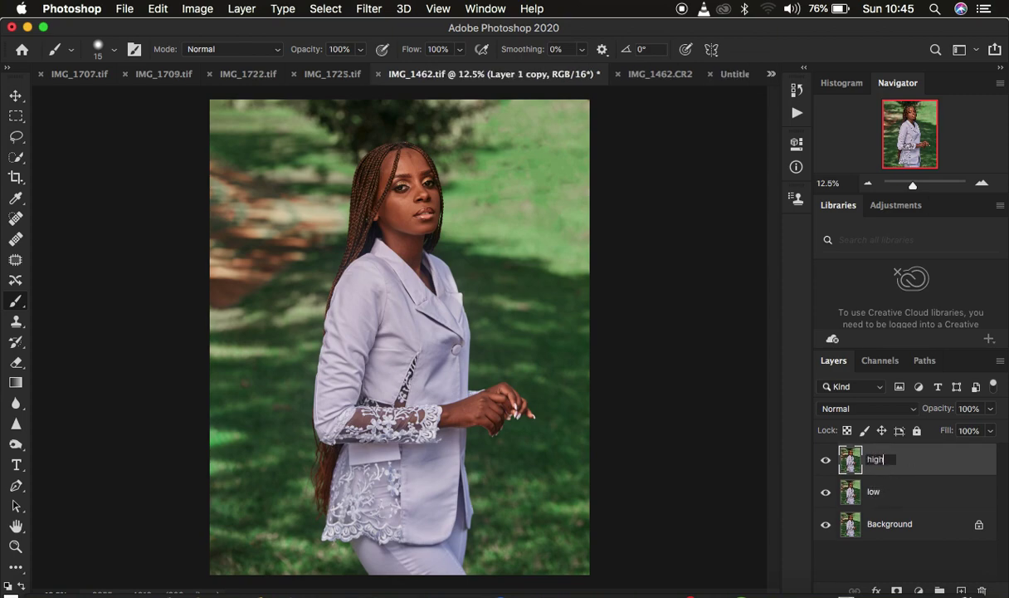
pyautogui.write('igh')
pyautogui.press('Return')
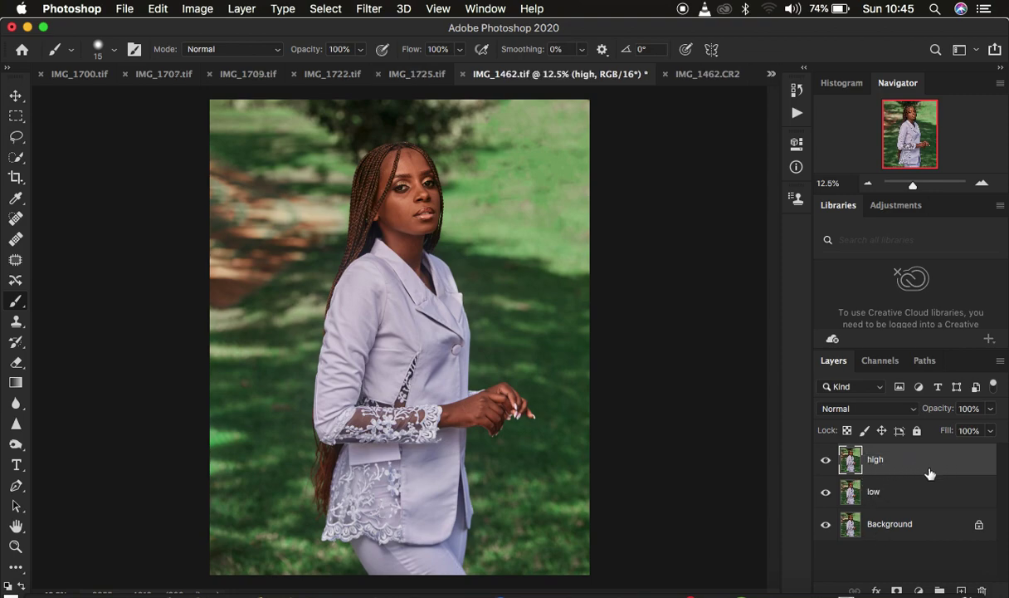
# Step: Make the low layer active and hide the high layer
pyautogui.click(911, 495)
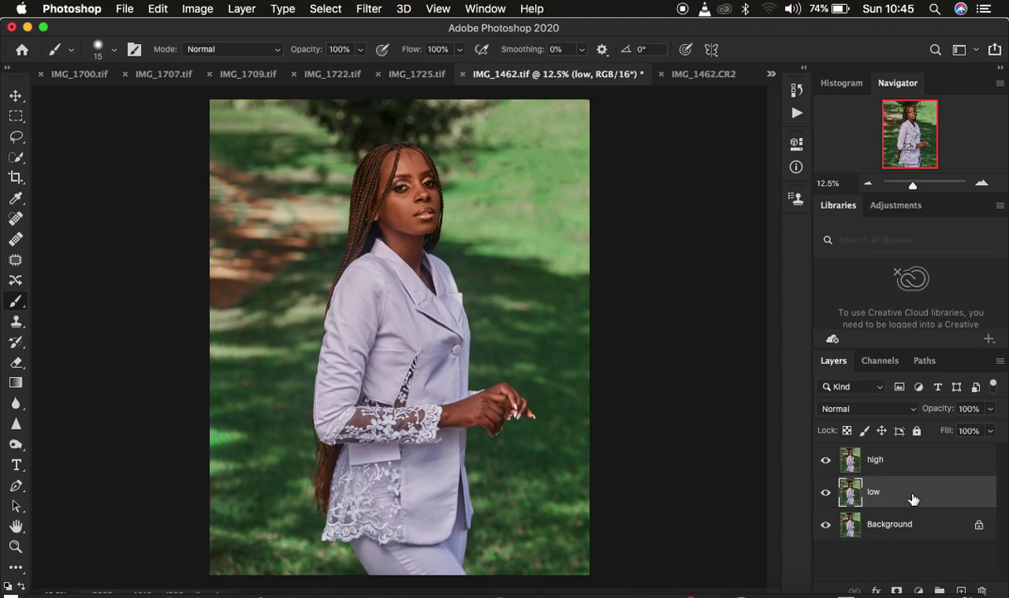
pyautogui.click(829, 461)
# Step: Start a Gaussian Blur on the low layer, lower its radius to 0.1 pixels and frame the face at 50% in the preview
pyautogui.click(370, 8)
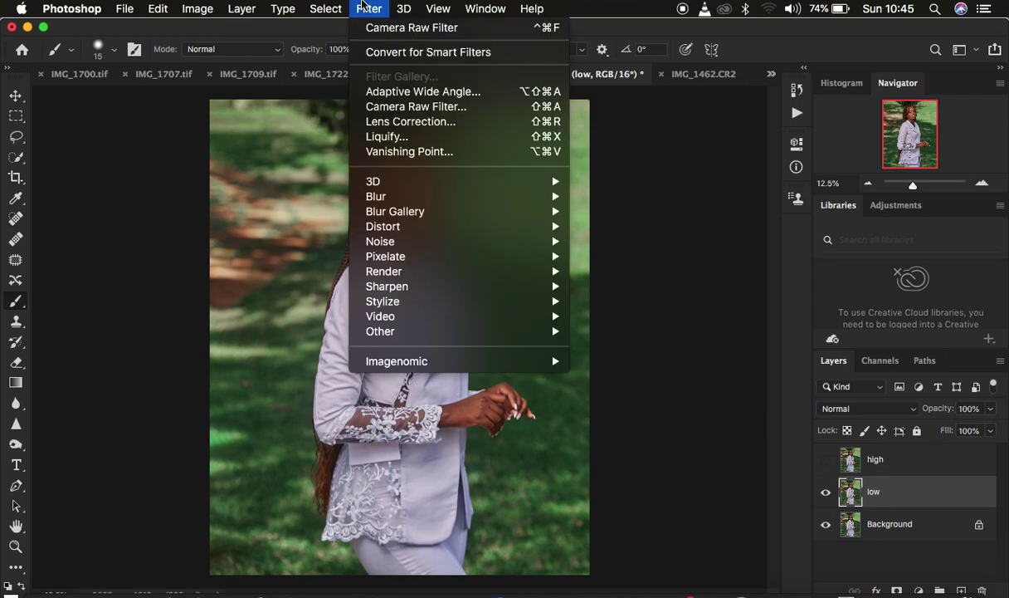
pyautogui.moveTo(429, 196)
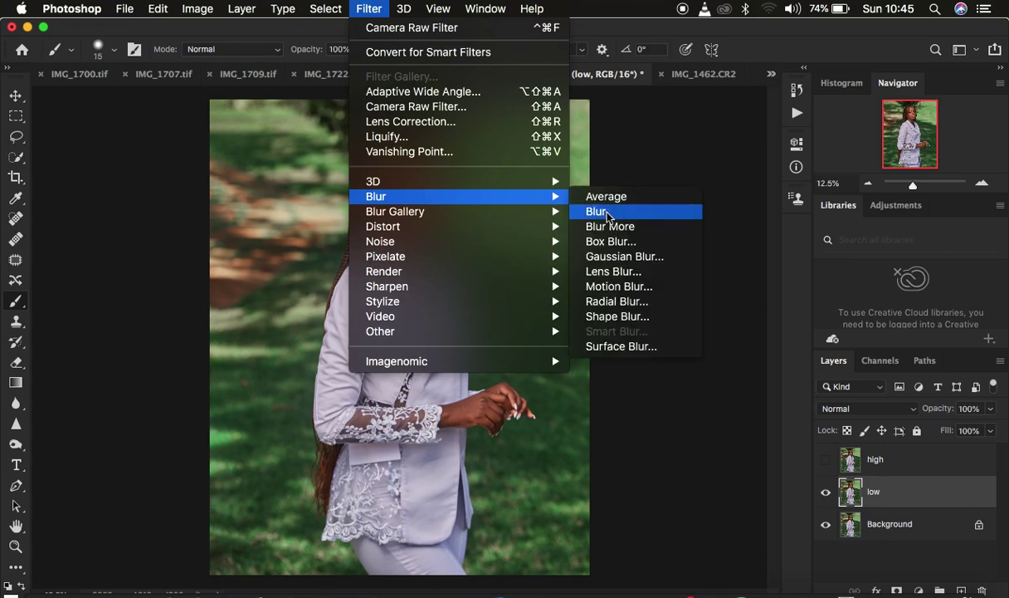
pyautogui.click(620, 257)
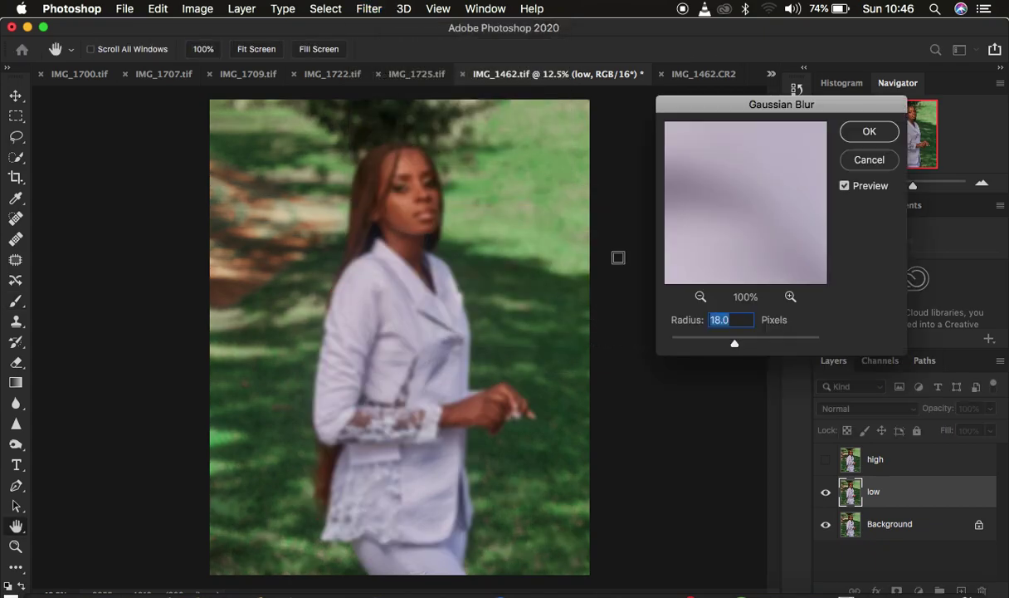
pyautogui.moveTo(732, 343); pyautogui.dragTo(623, 335)
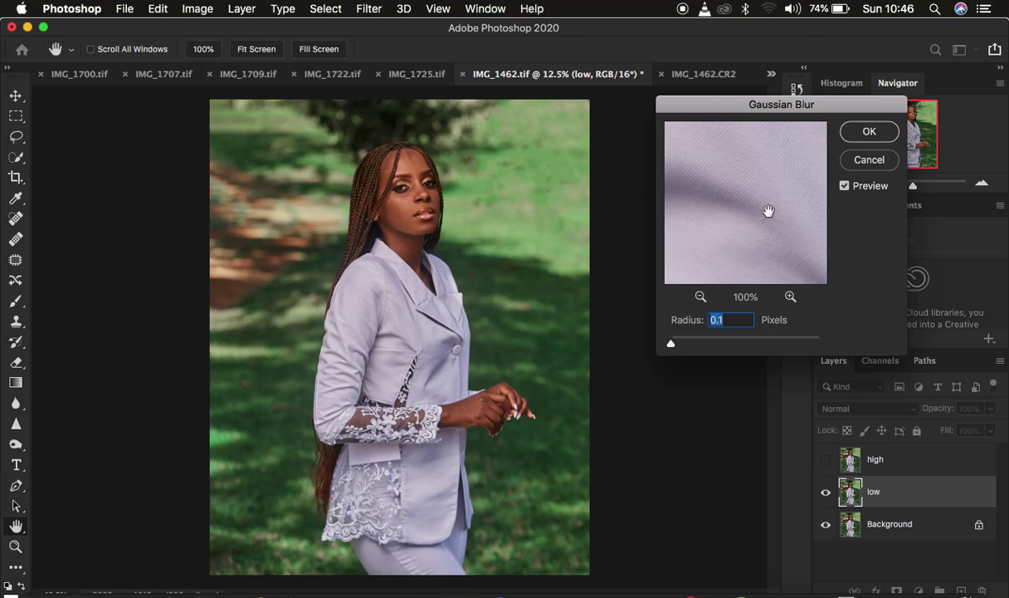
pyautogui.click(399, 184)
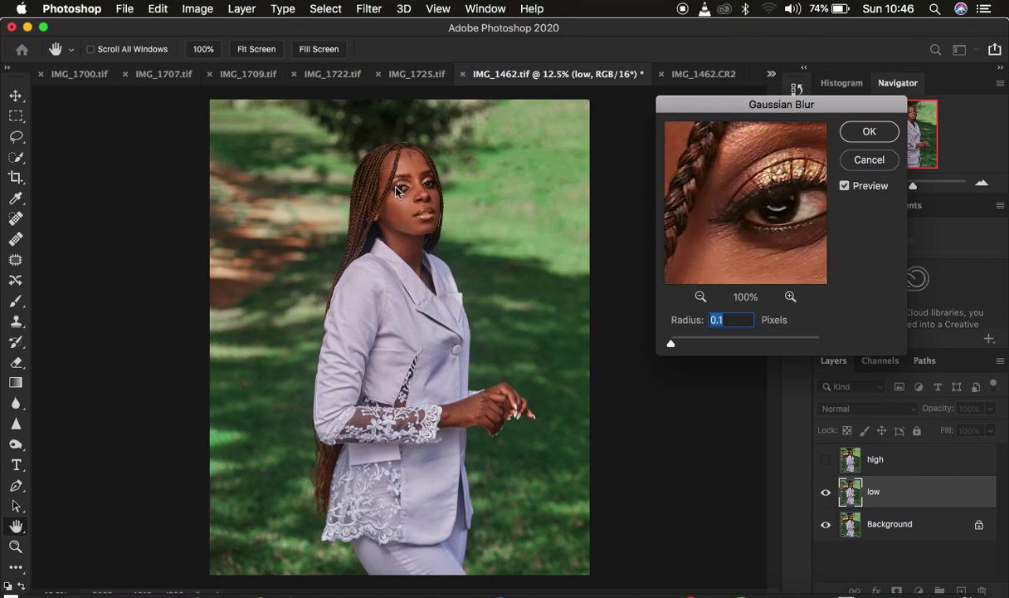
pyautogui.click(700, 296)
pyautogui.moveTo(765, 235); pyautogui.dragTo(674, 226)
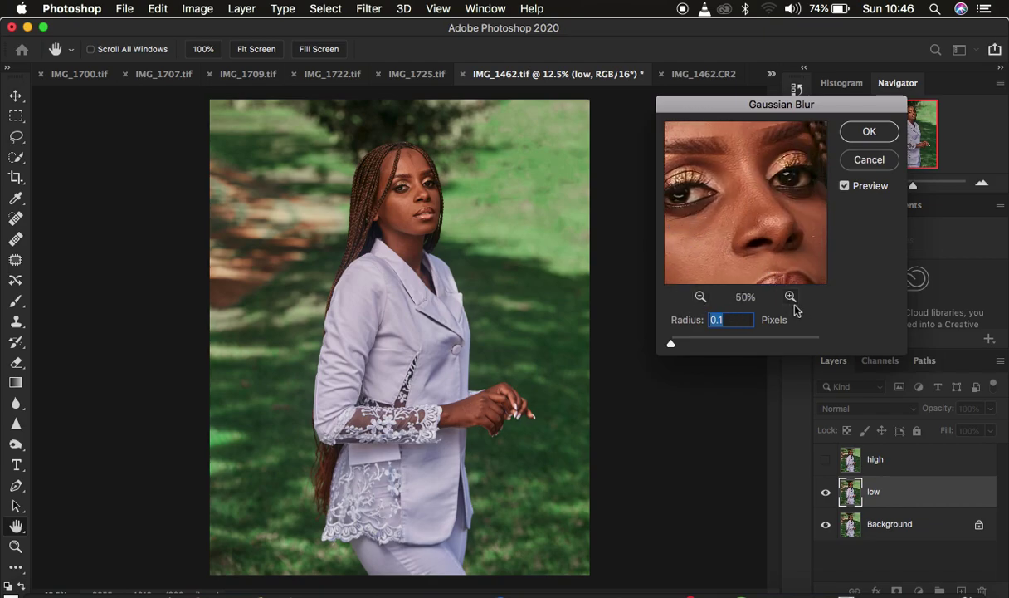
# Step: Set the Gaussian Blur radius to 5.8 pixels, check the face in the preview and apply it to the low layer
pyautogui.moveTo(671, 342); pyautogui.dragTo(714, 343)
pyautogui.click(752, 209)
pyautogui.moveTo(726, 163); pyautogui.dragTo(777, 248)
pyautogui.moveTo(699, 180); pyautogui.dragTo(778, 186)
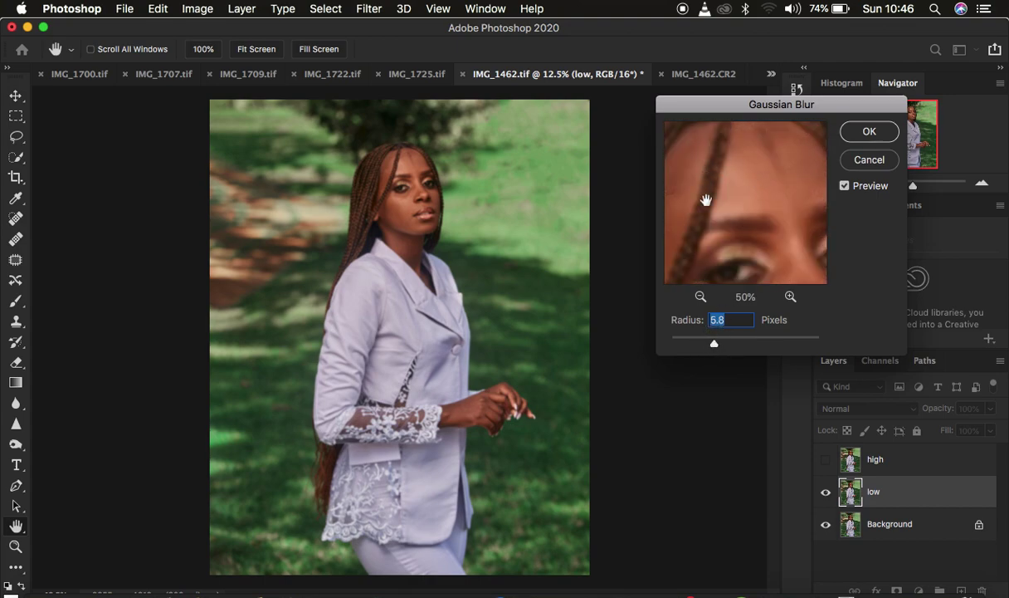
pyautogui.click(861, 134)
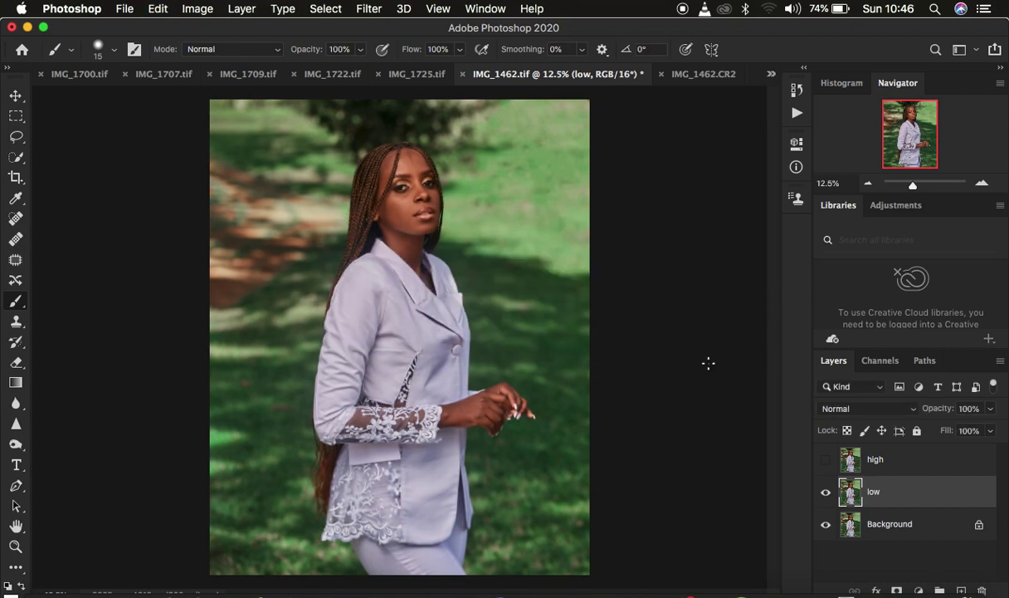
# Step: Apply a Gaussian Blur with a 6.0 pixel radius to the low layer, checking the facial skin in the preview
pyautogui.click(369, 9)
pyautogui.moveTo(420, 195)
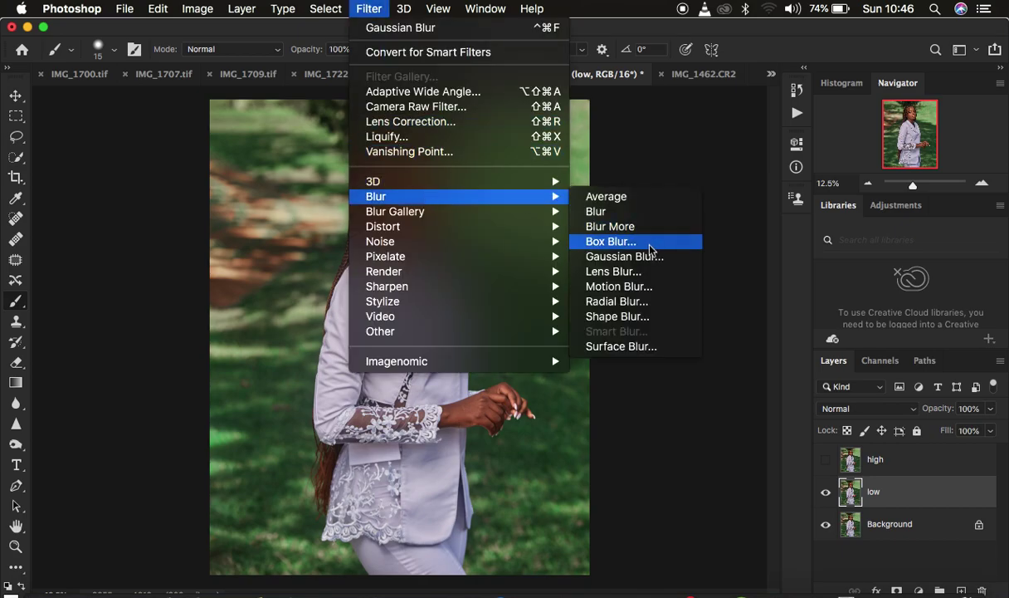
pyautogui.click(631, 257)
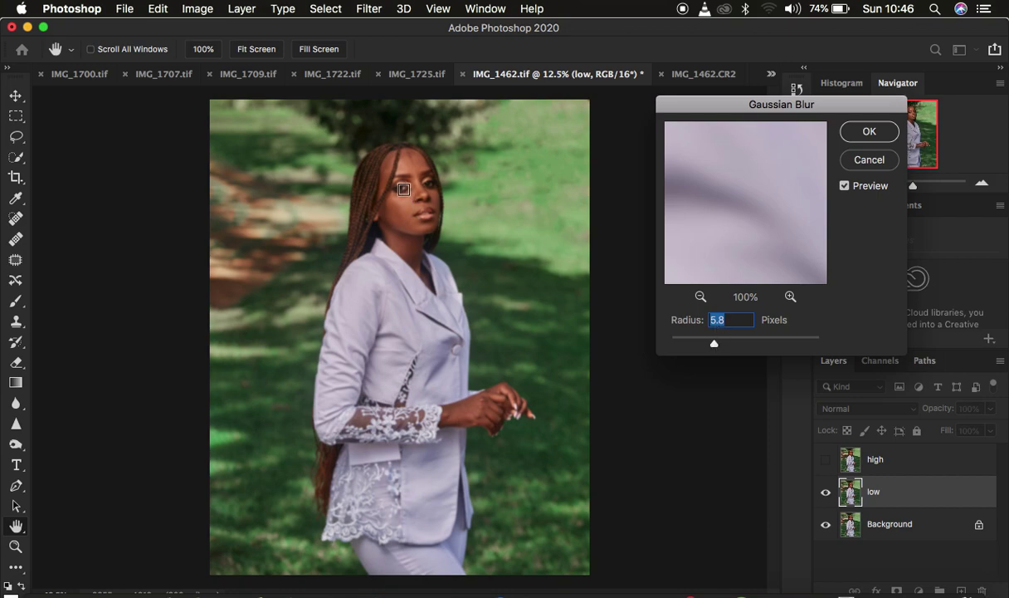
pyautogui.click(405, 183)
pyautogui.moveTo(669, 191); pyautogui.dragTo(760, 187)
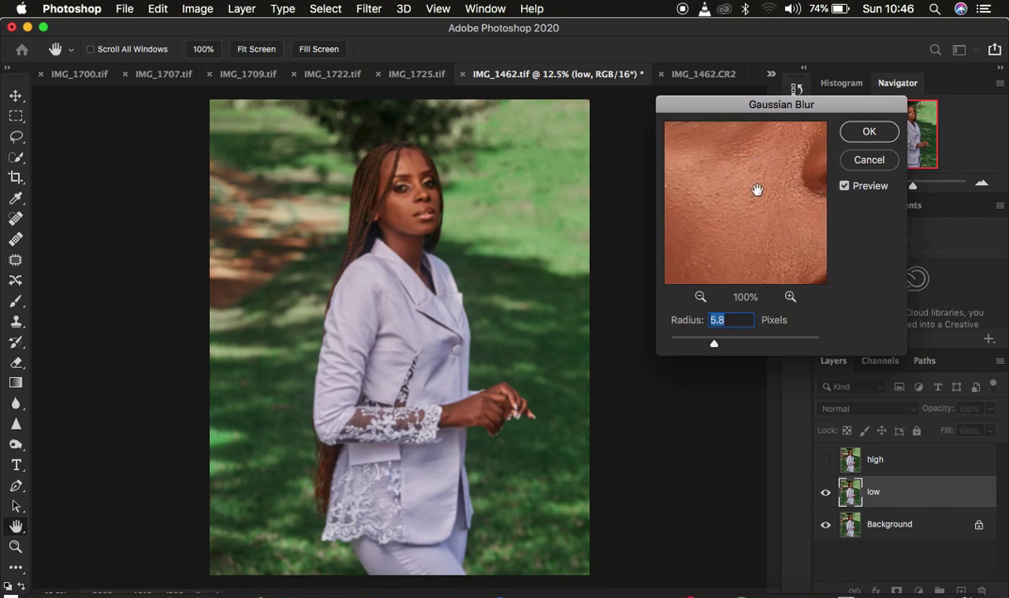
pyautogui.moveTo(716, 345); pyautogui.dragTo(714, 344)
pyautogui.click(755, 239)
pyautogui.moveTo(754, 239)
pyautogui.mouseDown()
pyautogui.moveTo(698, 203)
pyautogui.moveTo(744, 210)
pyautogui.moveTo(689, 232)
pyautogui.moveTo(743, 239)
pyautogui.mouseUp()
pyautogui.write('6')
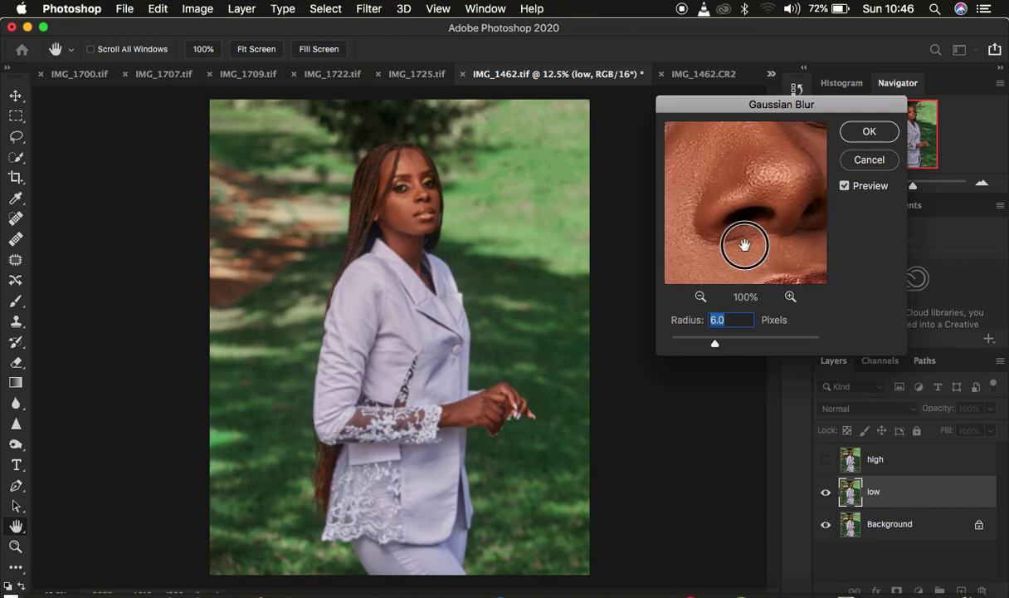
pyautogui.click(857, 130)
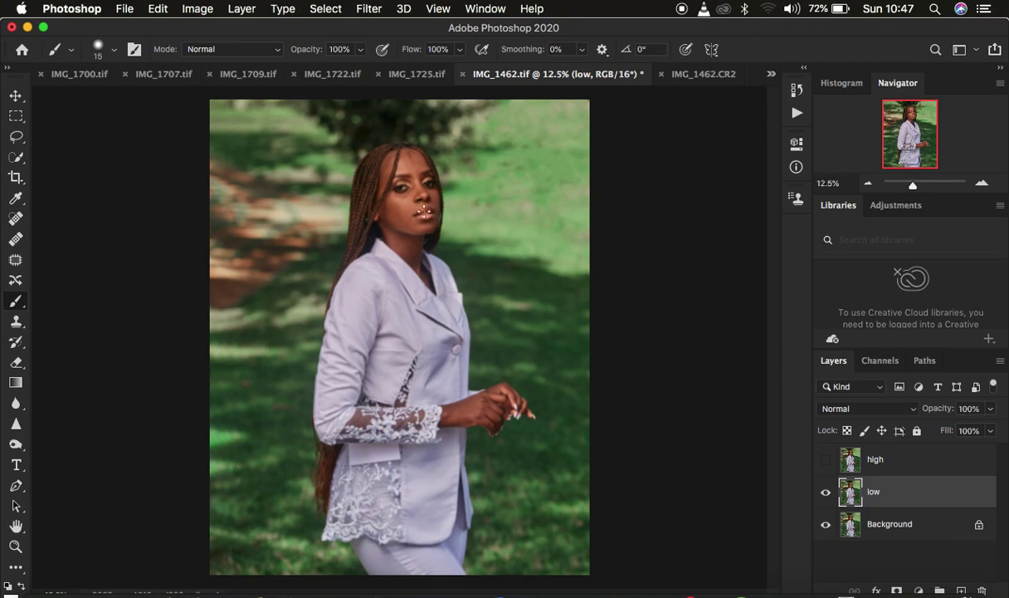
# Step: Show and activate the high layer, and open Apply Image with the low layer as its source
pyautogui.click(905, 462)
pyautogui.click(826, 459)
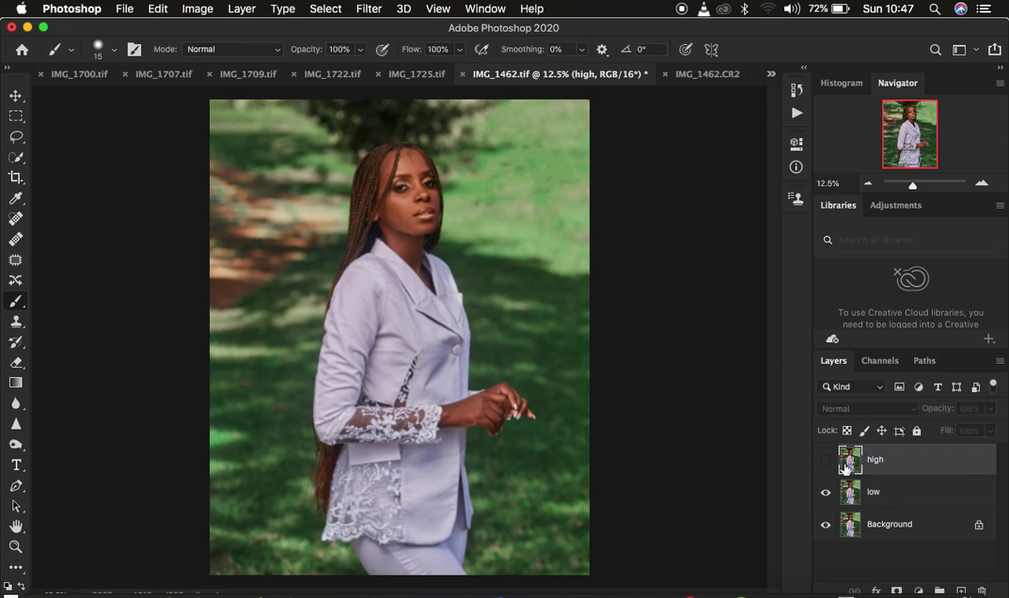
pyautogui.click(196, 10)
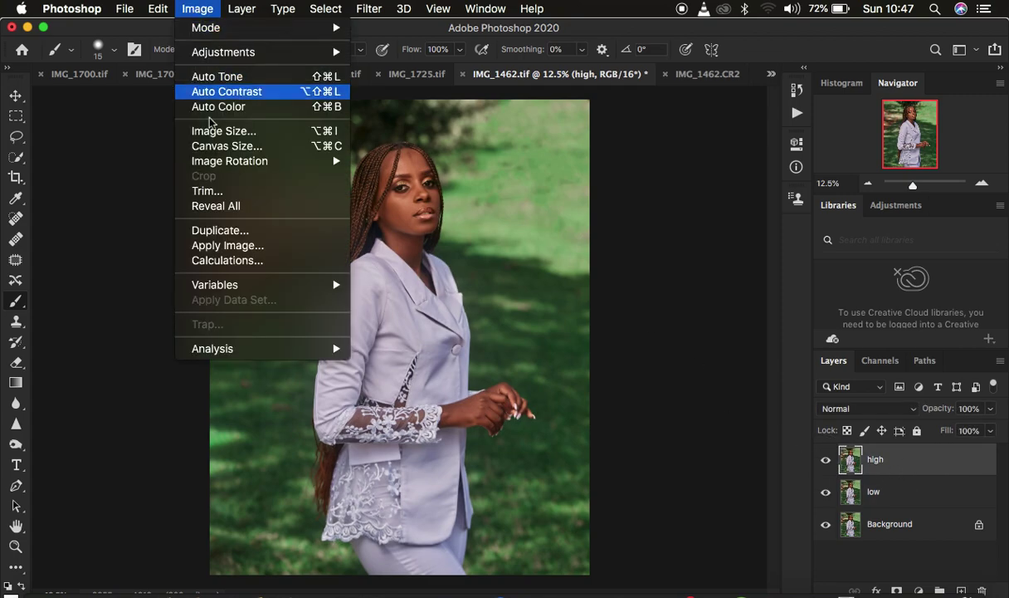
pyautogui.click(243, 245)
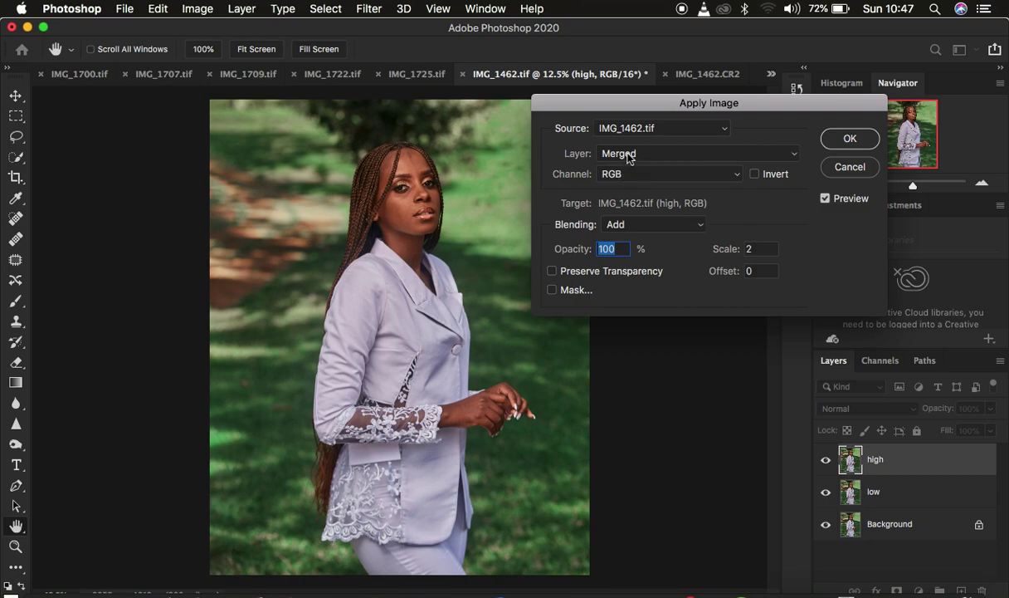
pyautogui.click(628, 158)
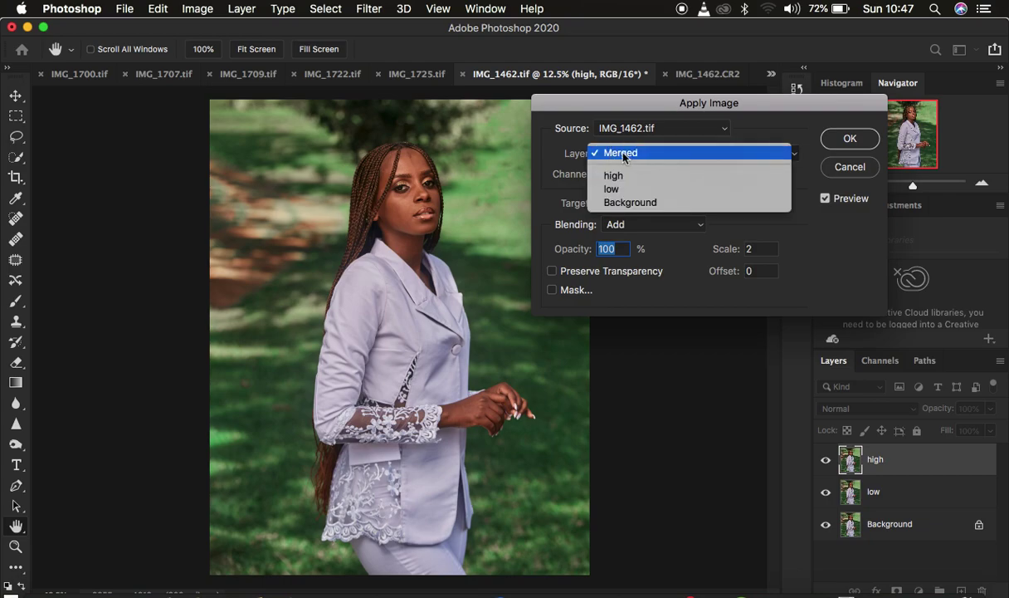
pyautogui.click(620, 190)
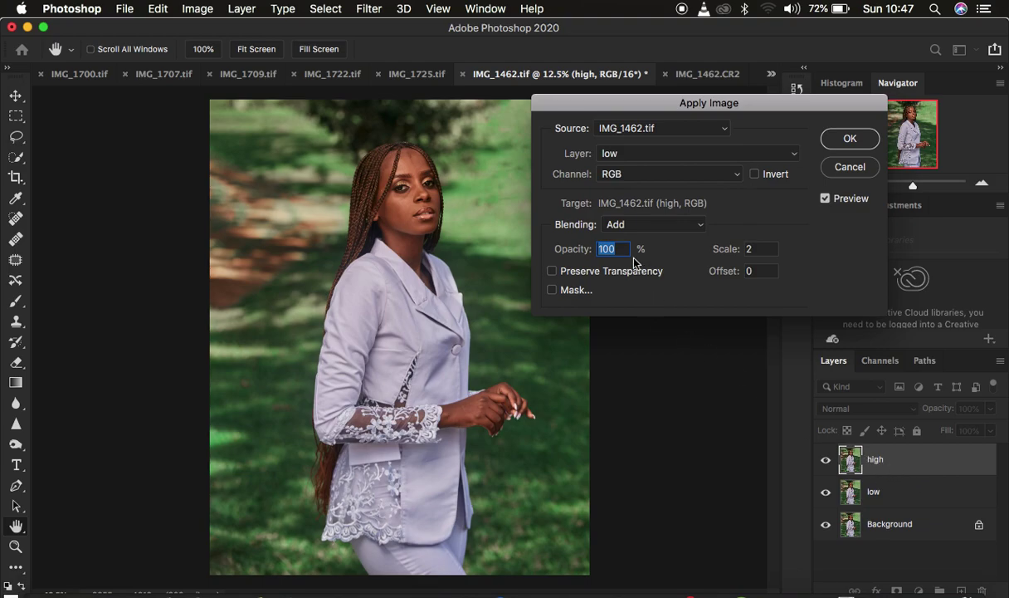
# Step: Try Subtract as the Apply Image blending mode, keeping low as the source layer
pyautogui.moveTo(688, 104); pyautogui.dragTo(677, 138)
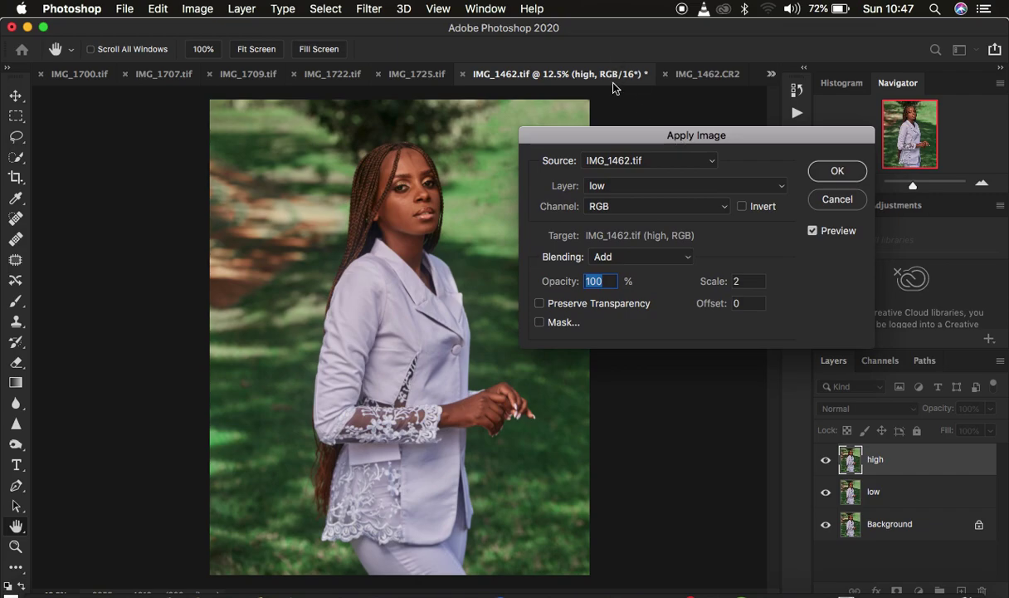
pyautogui.click(619, 258)
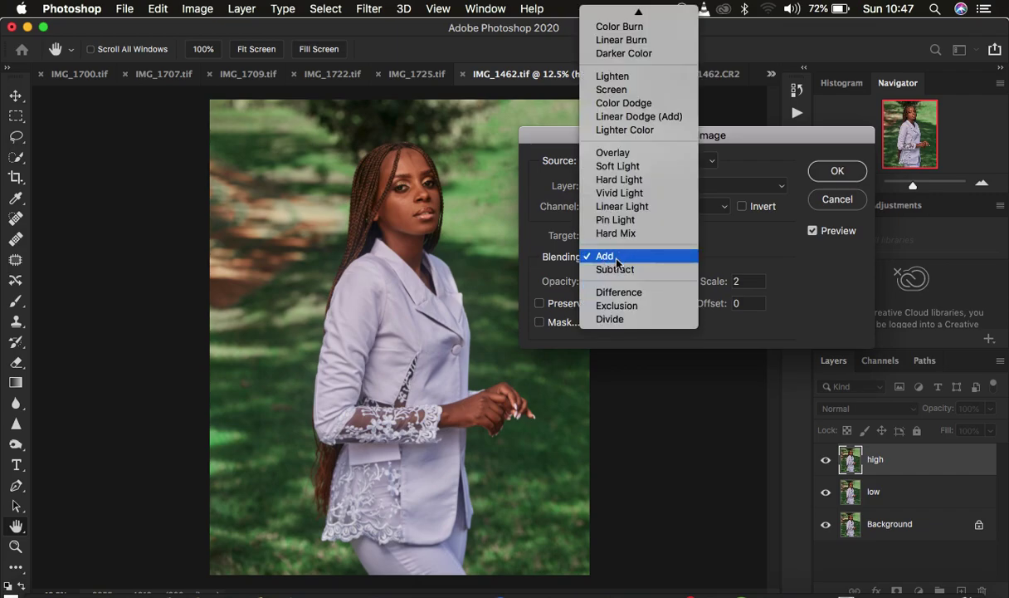
pyautogui.click(615, 268)
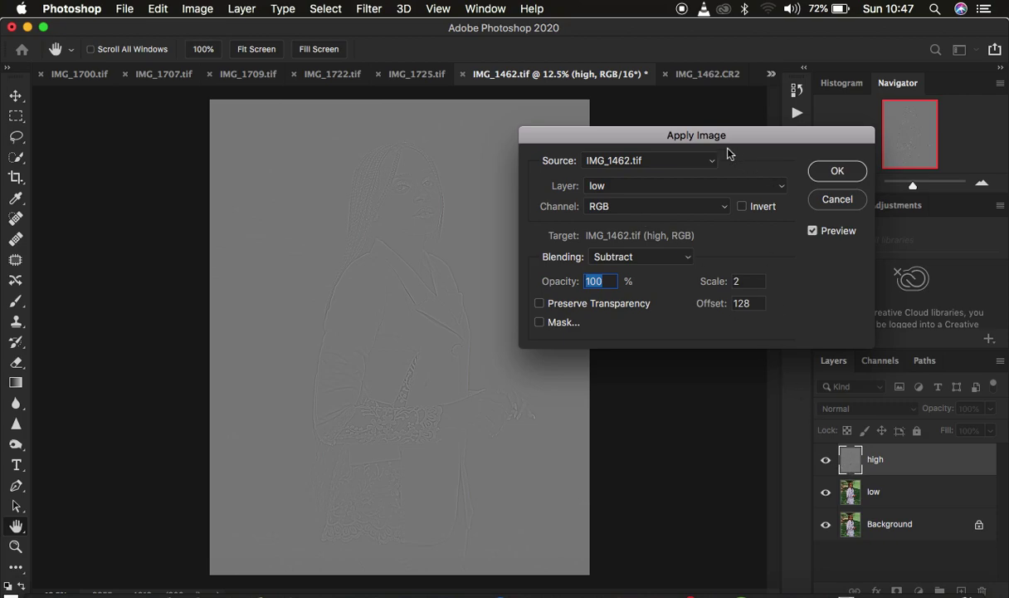
pyautogui.click(628, 189)
pyautogui.click(631, 188)
# Step: Set the Apply Image blending to Add with the source inverted, and apply it to the high layer
pyautogui.click(621, 258)
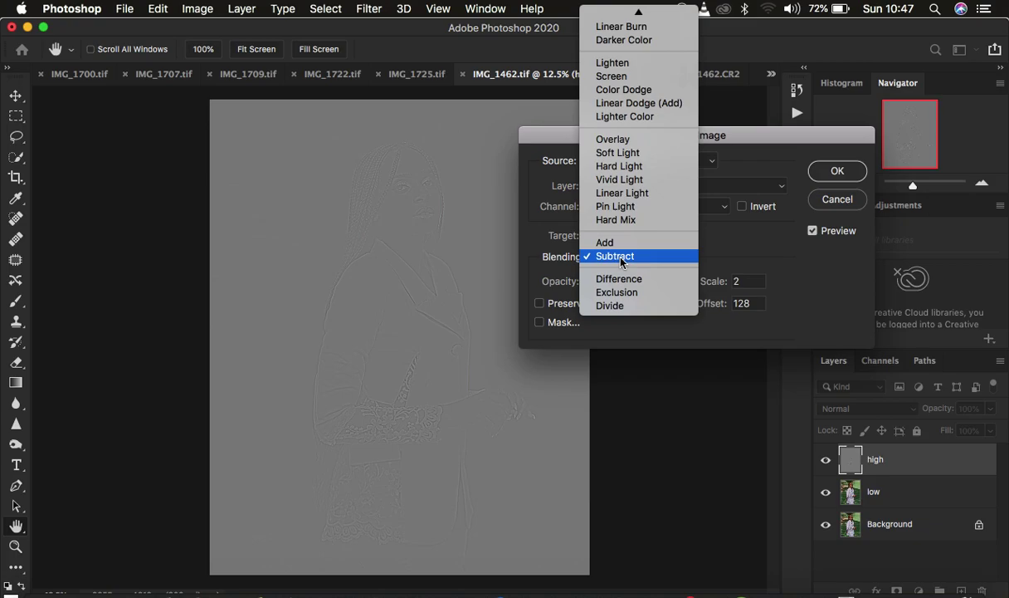
pyautogui.click(605, 243)
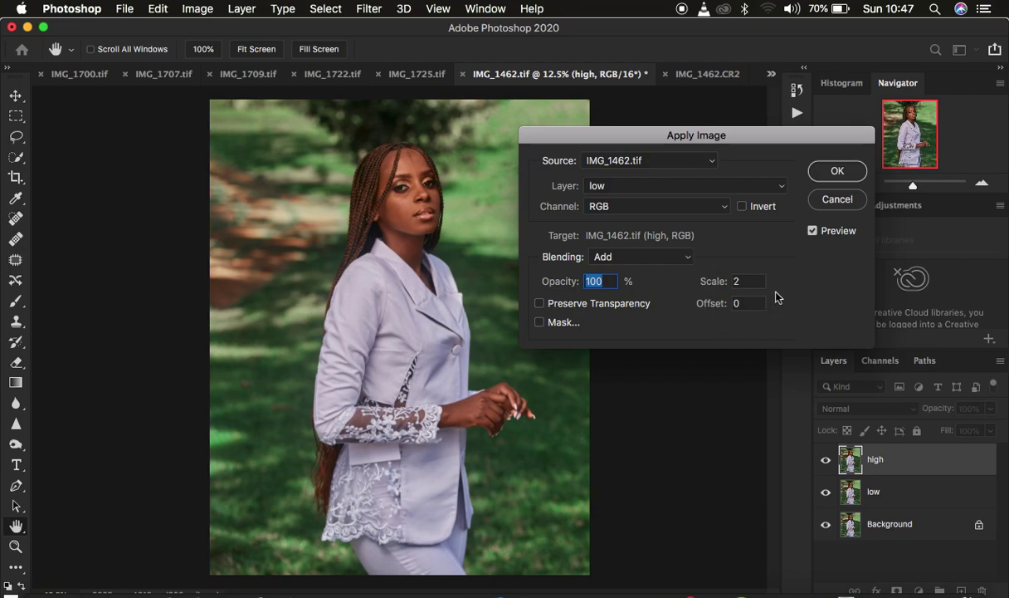
pyautogui.click(742, 206)
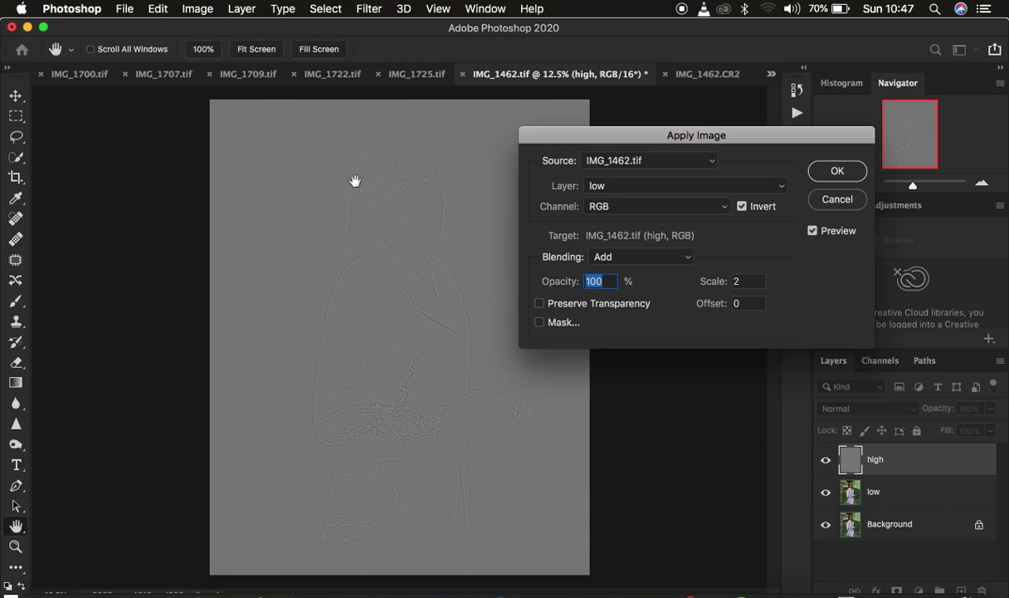
pyautogui.click(824, 176)
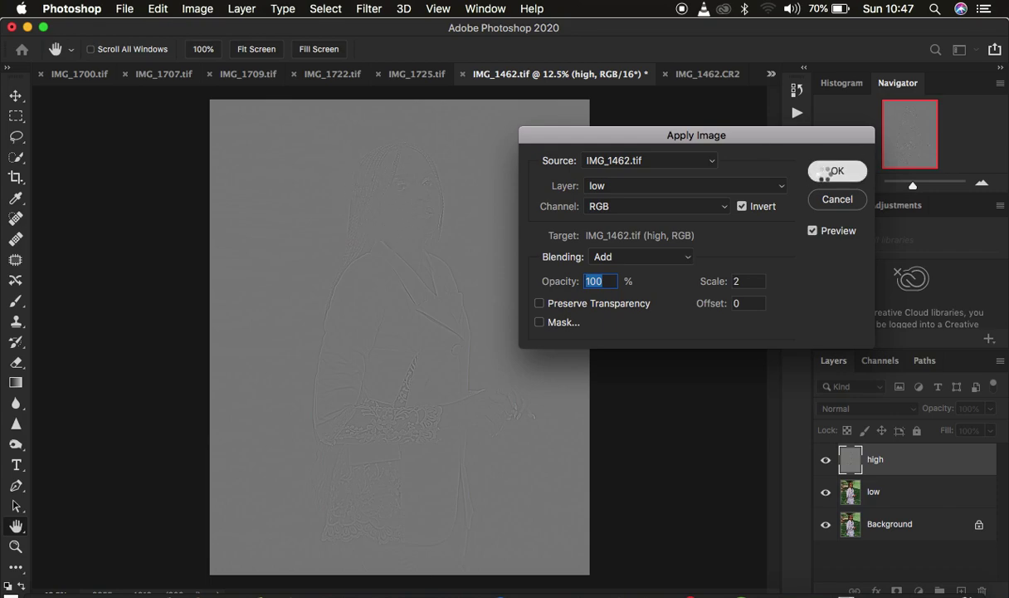
# Step: Set the high layer's blend mode to Linear Light and select the high and low layers together
pyautogui.press('b')
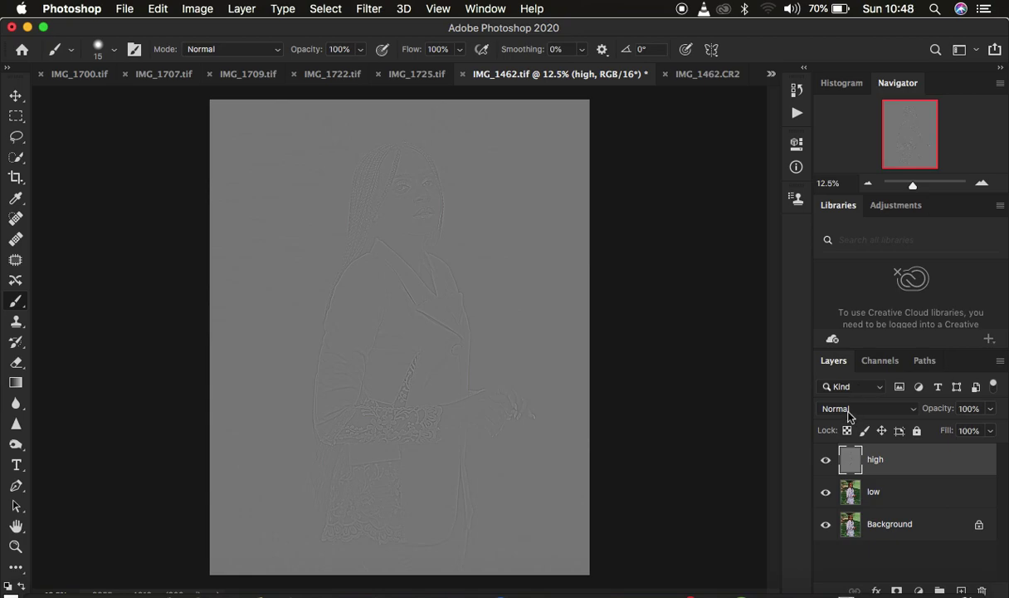
pyautogui.click(851, 409)
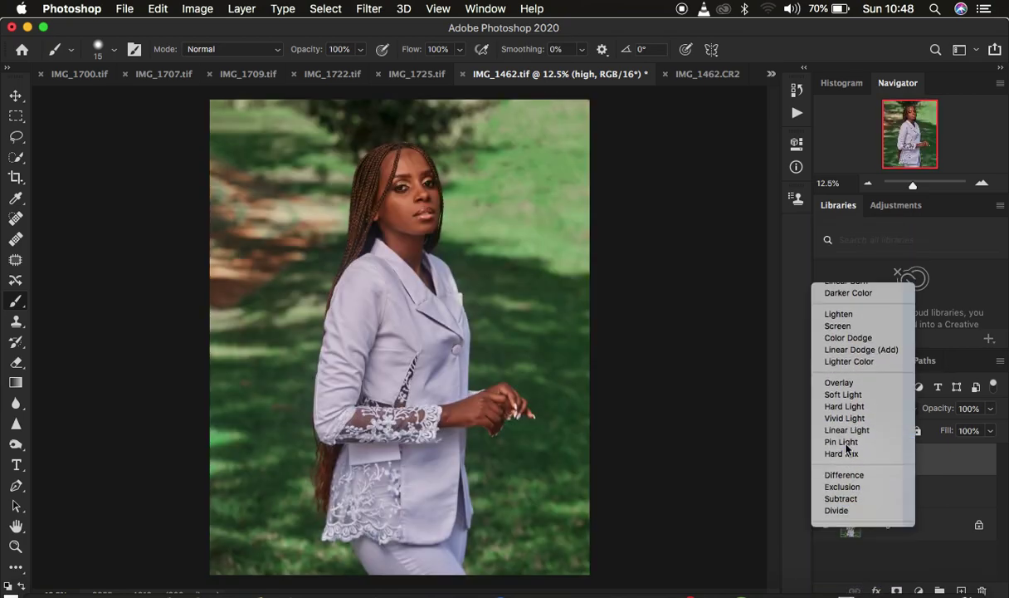
pyautogui.click(847, 430)
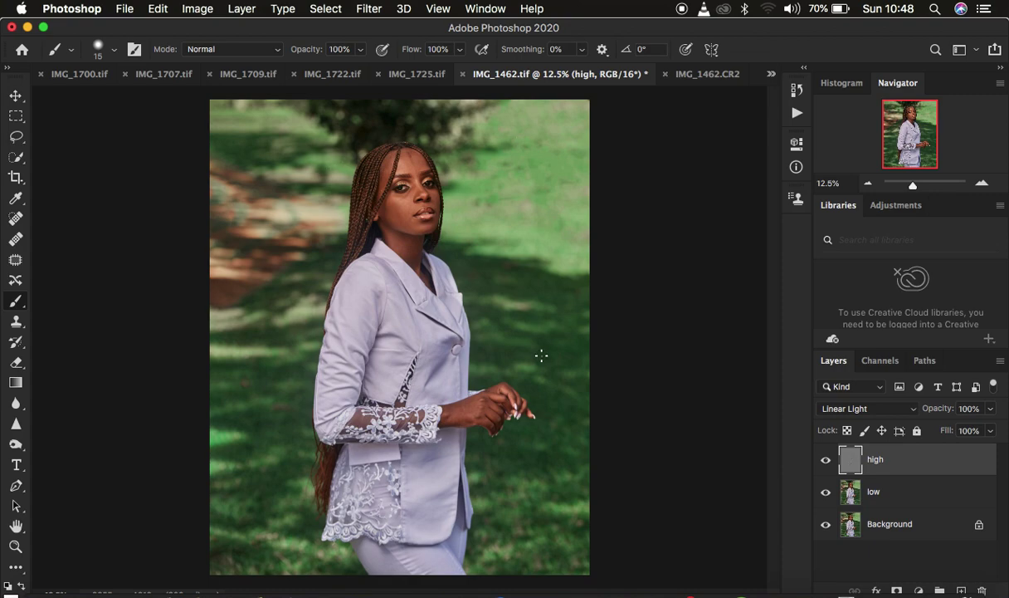
pyautogui.keyDown('shift'); pyautogui.click(940, 493); pyautogui.keyUp('shift')
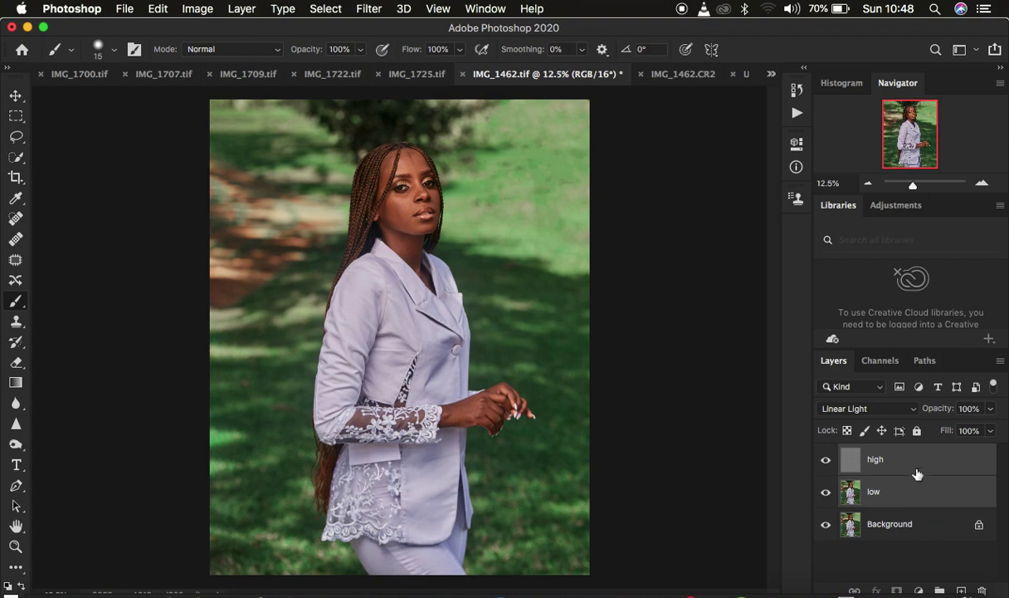
# Step: Group the high and low layers, expand the group and select the low layer inside it
pyautogui.press('super+g')
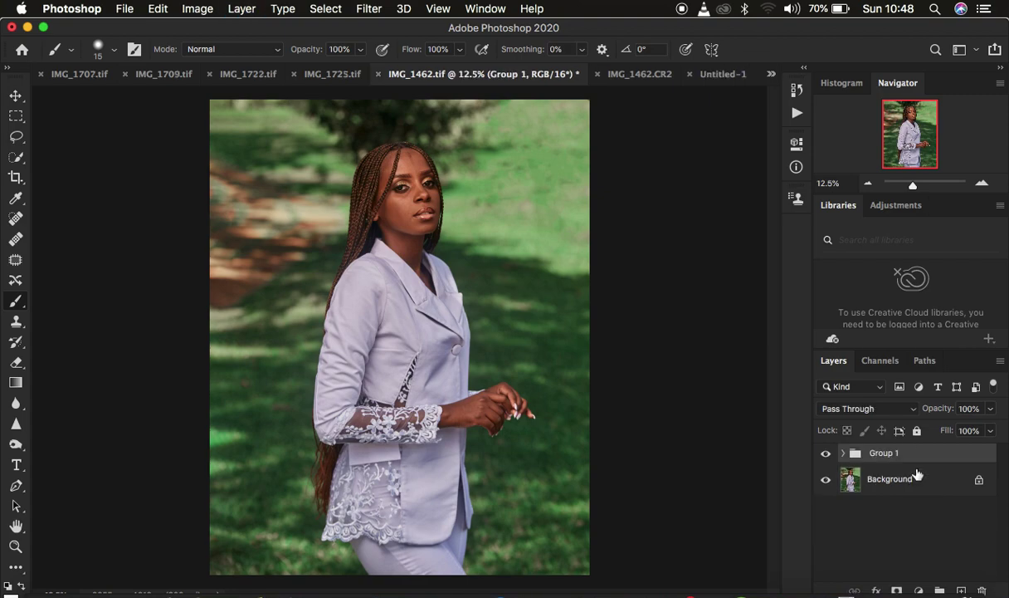
pyautogui.click(843, 453)
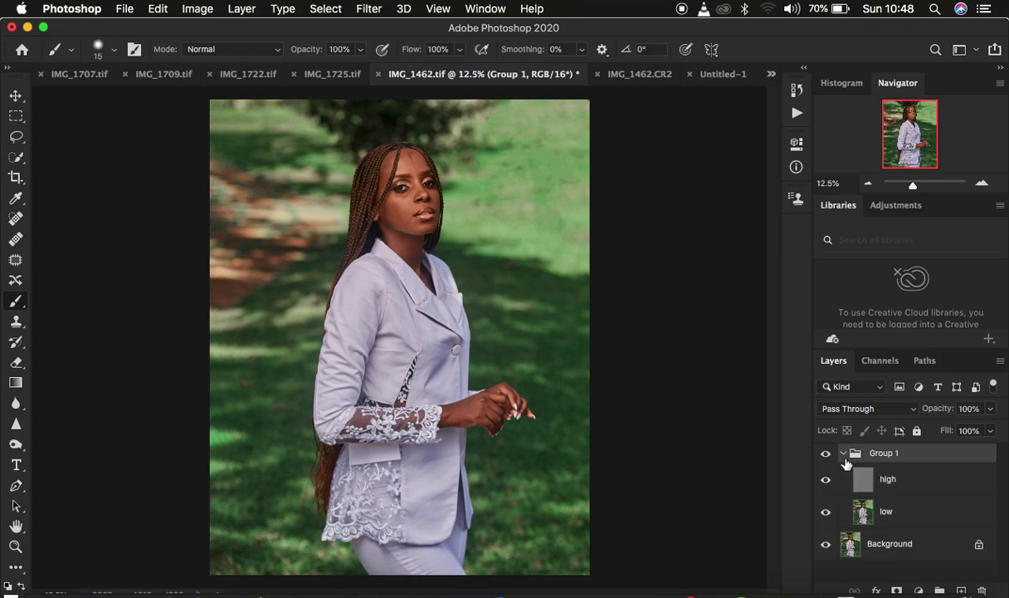
pyautogui.click(863, 511)
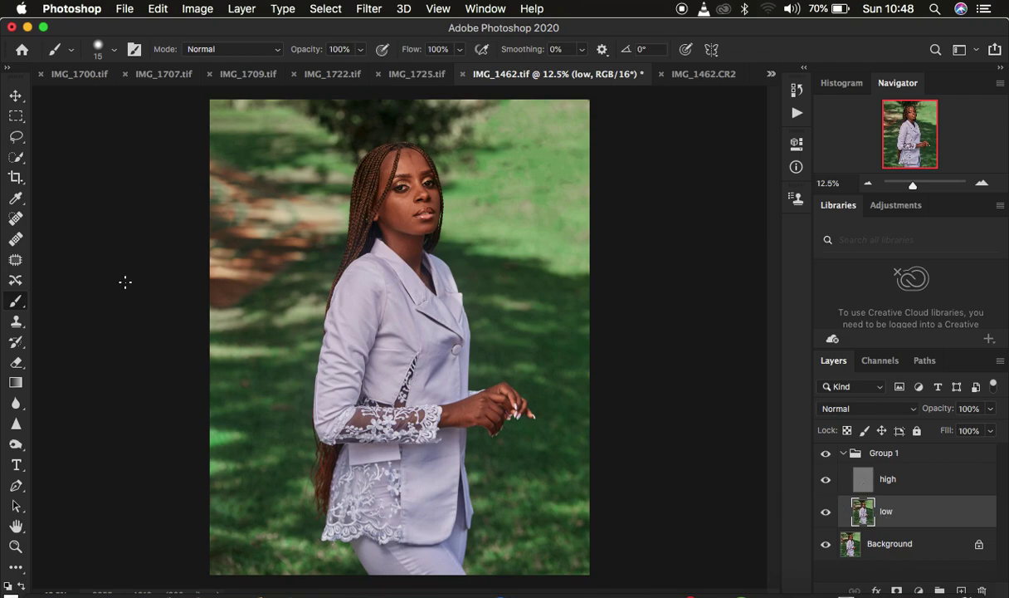
# Step: Switch to the Mixer Brush, clean the brush, and keep it set to clean after each stroke
pyautogui.rightClick(13, 307)
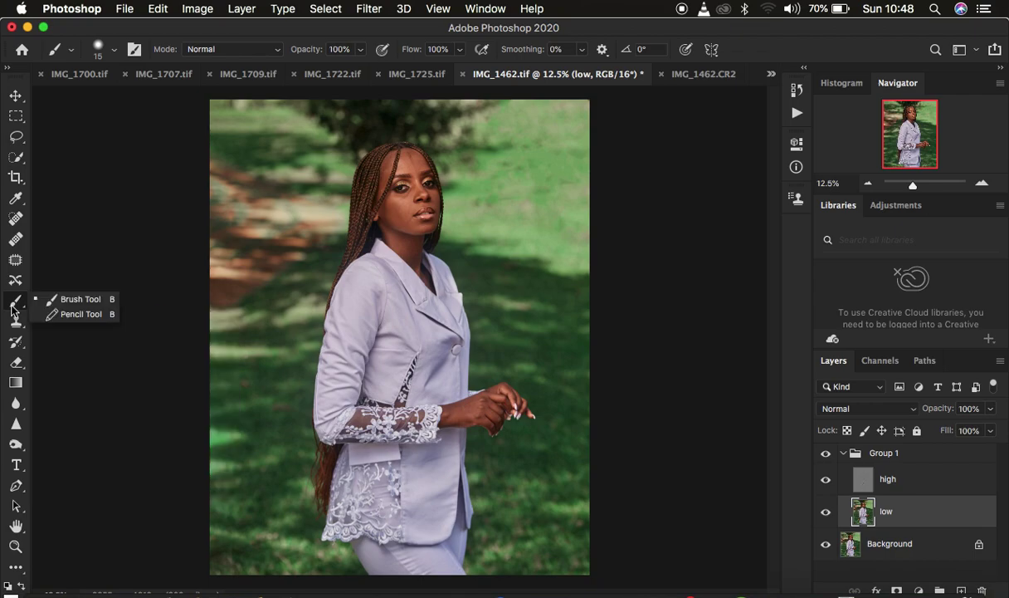
pyautogui.click(12, 307)
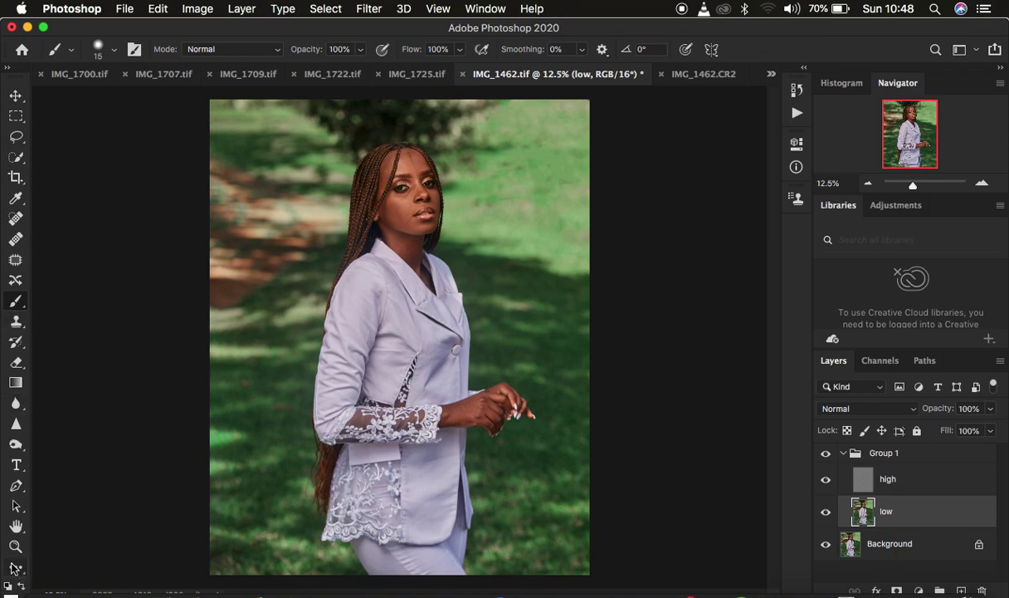
pyautogui.click(15, 569)
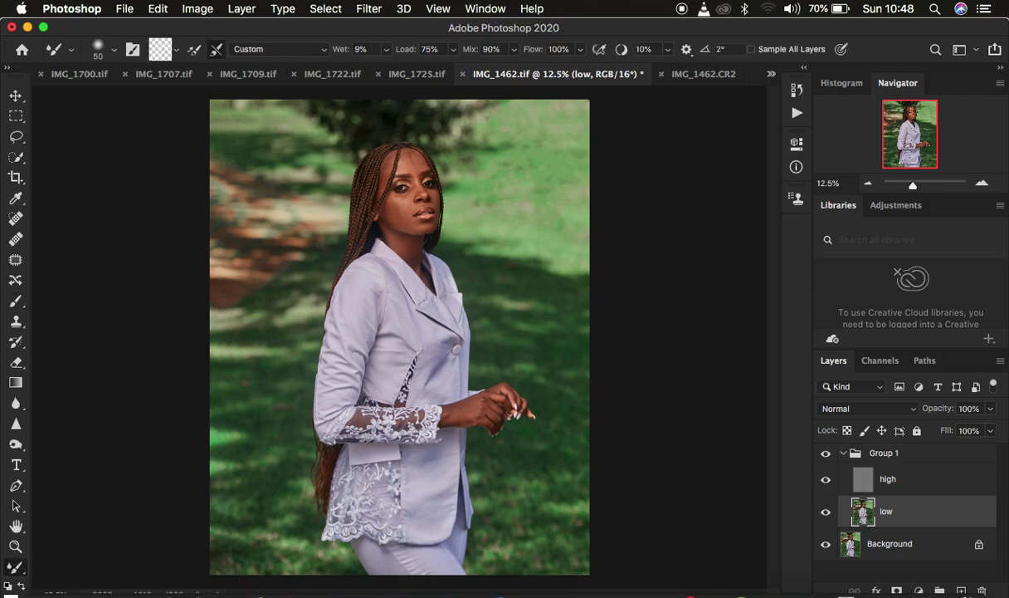
pyautogui.click(114, 50)
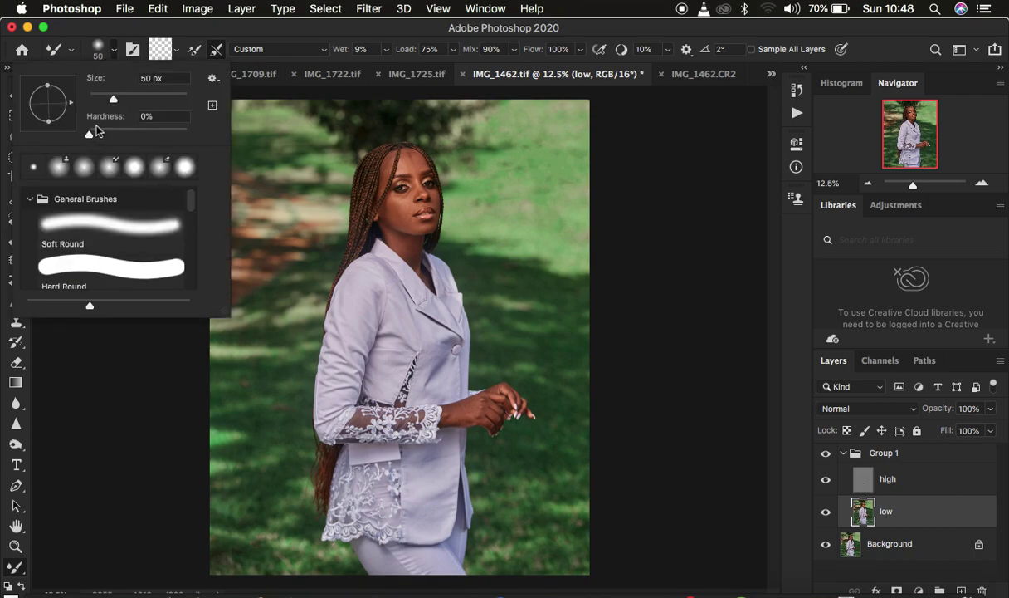
pyautogui.click(116, 52)
pyautogui.click(176, 51)
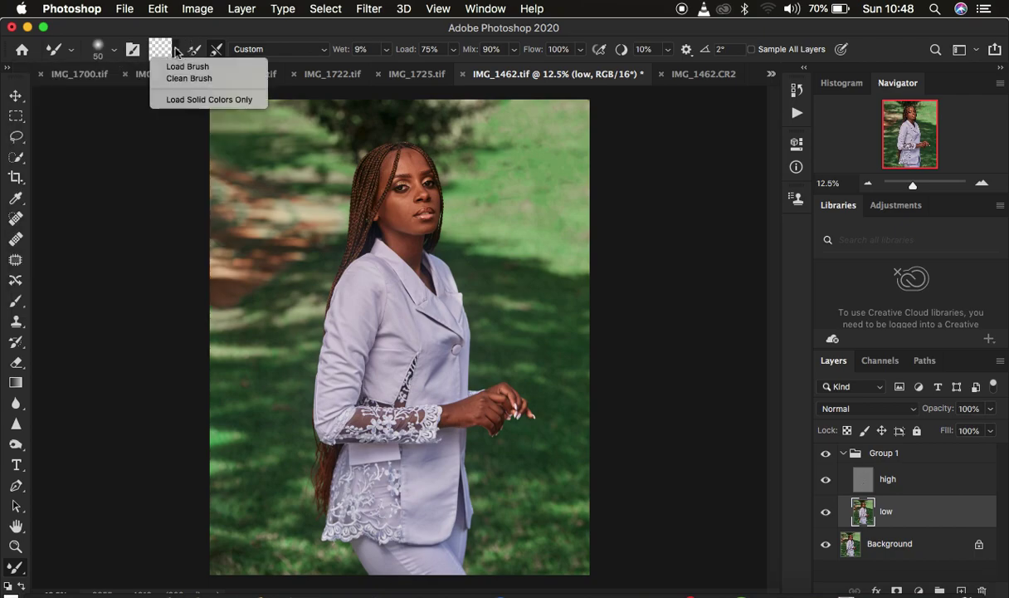
pyautogui.click(178, 79)
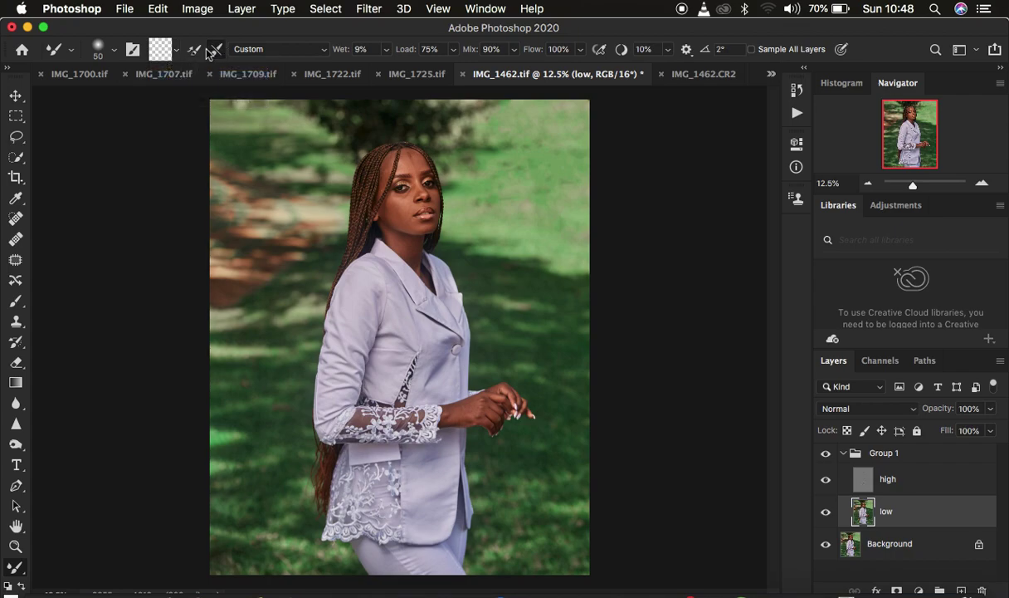
pyautogui.click(217, 52)
pyautogui.click(214, 49)
# Step: Hide the high layer, enlarge the Mixer Brush to 100 px and smooth the cheek, jaw and forehead skin on the low layer
pyautogui.press('super+equal')
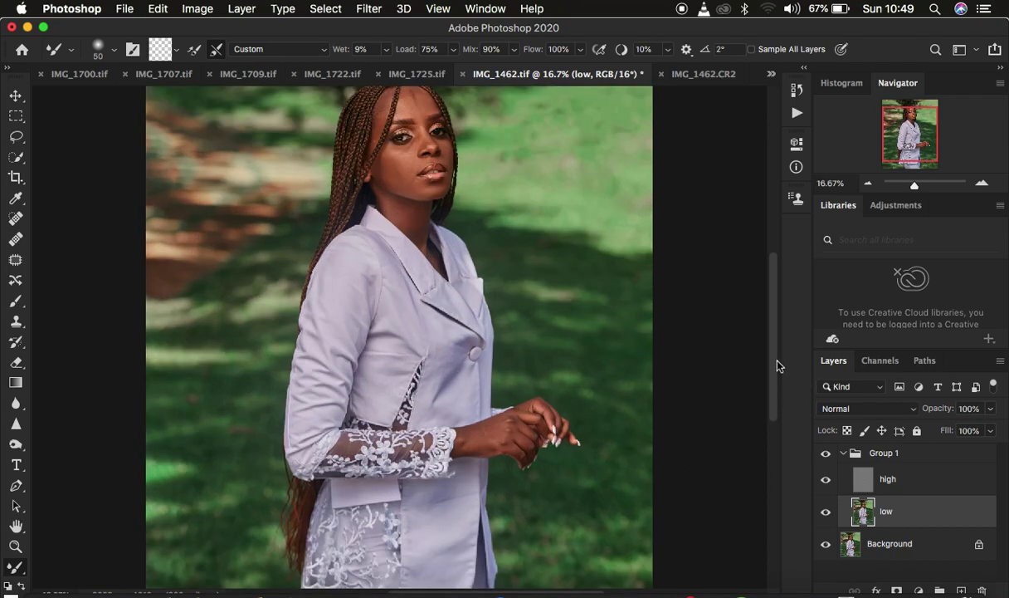
pyautogui.moveTo(772, 357); pyautogui.dragTo(772, 341)
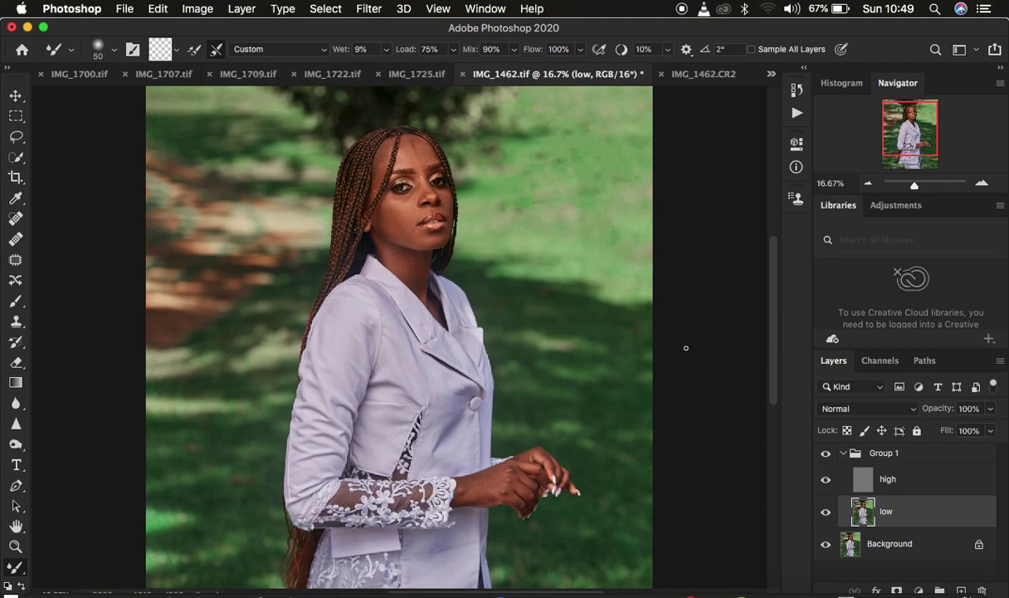
pyautogui.click(826, 479)
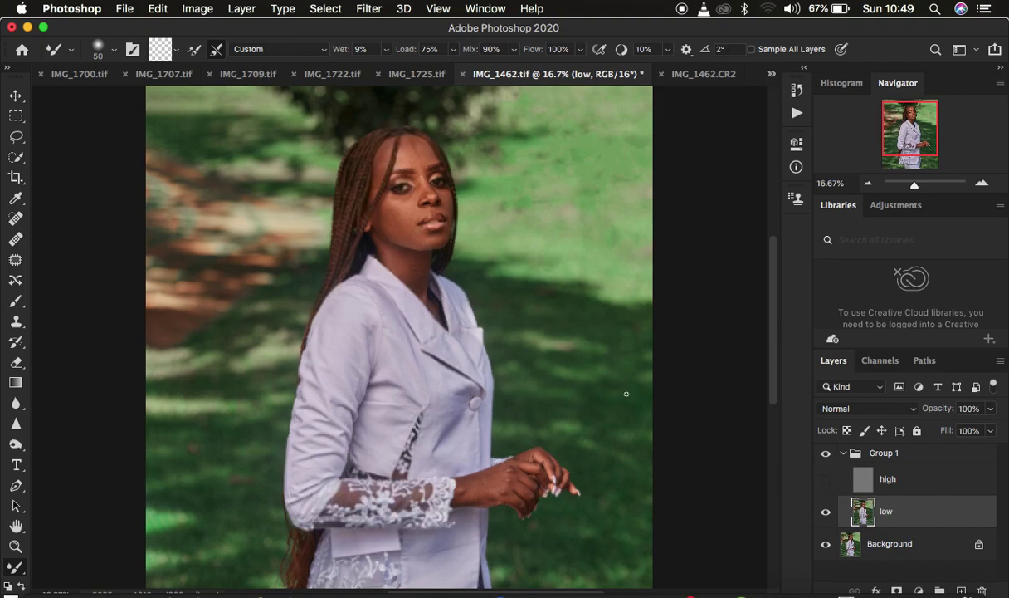
pyautogui.press(']')
pyautogui.press(']')
pyautogui.moveTo(397, 220)
pyautogui.mouseDown()
pyautogui.moveTo(383, 218)
pyautogui.moveTo(408, 233)
pyautogui.moveTo(381, 221)
pyautogui.moveTo(413, 235)
pyautogui.moveTo(387, 203)
pyautogui.moveTo(401, 210)
pyautogui.moveTo(407, 198)
pyautogui.moveTo(398, 198)
pyautogui.moveTo(414, 193)
pyautogui.moveTo(402, 184)
pyautogui.moveTo(419, 191)
pyautogui.moveTo(387, 214)
pyautogui.moveTo(372, 199)
pyautogui.moveTo(420, 248)
pyautogui.moveTo(416, 232)
pyautogui.moveTo(425, 240)
pyautogui.moveTo(413, 234)
pyautogui.mouseUp()
pyautogui.press(']')
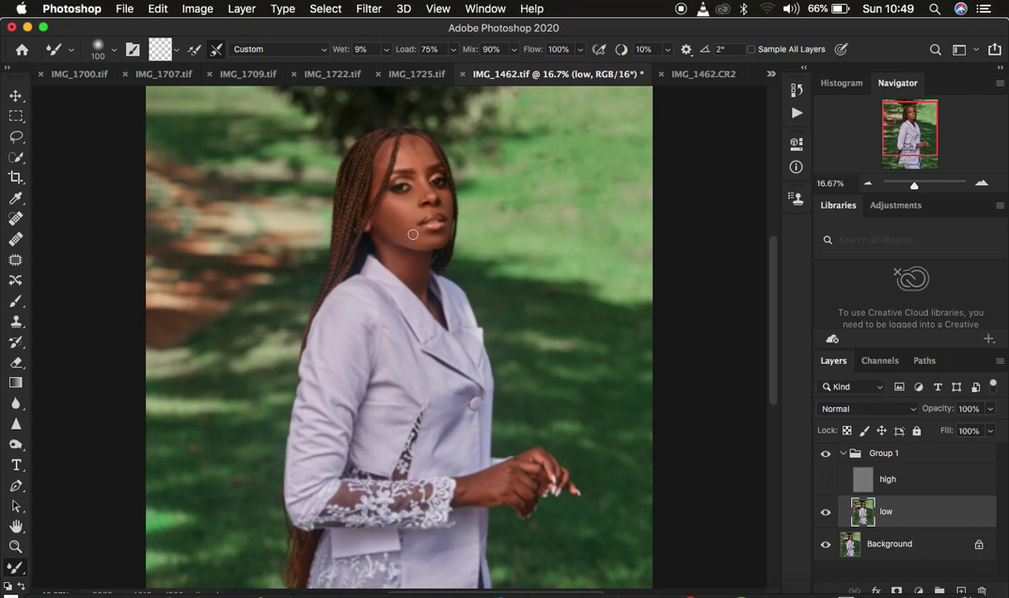
pyautogui.moveTo(420, 241)
pyautogui.mouseDown()
pyautogui.moveTo(433, 239)
pyautogui.moveTo(416, 224)
pyautogui.moveTo(443, 200)
pyautogui.moveTo(424, 194)
pyautogui.moveTo(431, 183)
pyautogui.mouseUp()
pyautogui.moveTo(415, 156)
pyautogui.mouseDown()
pyautogui.moveTo(408, 143)
pyautogui.moveTo(421, 153)
pyautogui.moveTo(410, 146)
pyautogui.moveTo(406, 160)
pyautogui.moveTo(408, 142)
pyautogui.moveTo(401, 160)
pyautogui.moveTo(413, 163)
pyautogui.moveTo(416, 146)
pyautogui.moveTo(403, 153)
pyautogui.moveTo(418, 141)
pyautogui.moveTo(425, 149)
pyautogui.moveTo(394, 140)
pyautogui.moveTo(398, 164)
pyautogui.moveTo(425, 172)
pyautogui.moveTo(415, 176)
pyautogui.mouseUp()
# Step: Enlarge the Mixer Brush to 125 px and smooth the skin on the neck, hand and upper forehead
pyautogui.press(']')
pyautogui.moveTo(406, 259)
pyautogui.mouseDown()
pyautogui.moveTo(387, 248)
pyautogui.moveTo(417, 260)
pyautogui.moveTo(414, 271)
pyautogui.moveTo(404, 264)
pyautogui.moveTo(417, 272)
pyautogui.moveTo(423, 298)
pyautogui.mouseUp()
pyautogui.moveTo(471, 486)
pyautogui.mouseDown()
pyautogui.moveTo(507, 469)
pyautogui.moveTo(523, 506)
pyautogui.moveTo(514, 480)
pyautogui.moveTo(523, 485)
pyautogui.moveTo(523, 471)
pyautogui.moveTo(502, 478)
pyautogui.mouseUp()
pyautogui.moveTo(383, 146)
pyautogui.mouseDown()
pyautogui.moveTo(376, 174)
pyautogui.moveTo(394, 137)
pyautogui.moveTo(409, 147)
pyautogui.moveTo(392, 138)
pyautogui.moveTo(410, 159)
pyautogui.moveTo(389, 133)
pyautogui.moveTo(408, 151)
pyautogui.mouseUp()
# Step: Show the high layer again and toggle Group 1's visibility to compare the portrait before and after smoothing
pyautogui.click(827, 481)
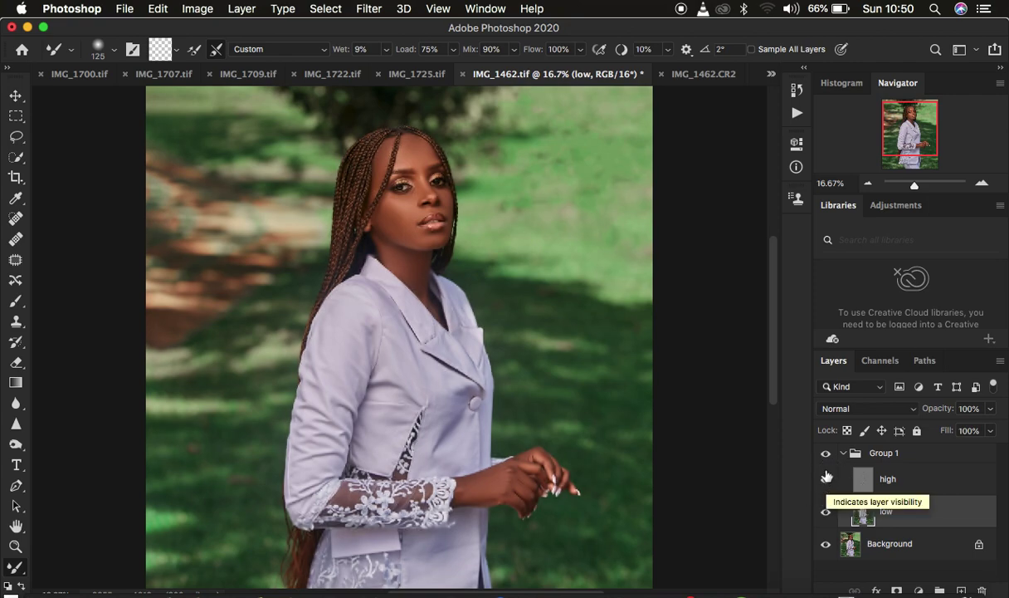
pyautogui.click(826, 455)
pyautogui.click(826, 455)
pyautogui.click(826, 455)
pyautogui.click(826, 455)
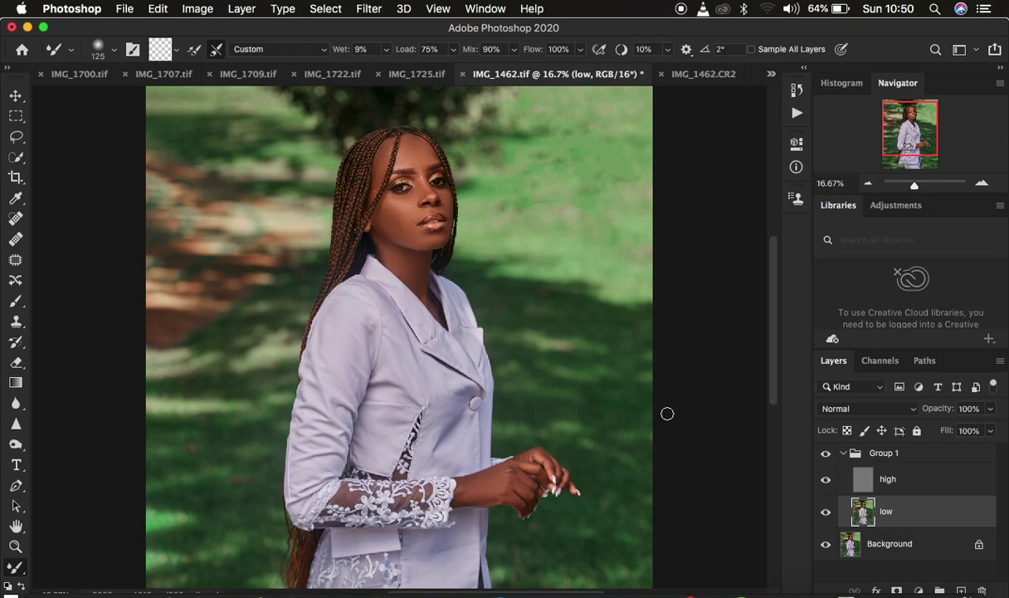
# Step: Select the high layer and set up the Clone Stamp to sample from Current Layer
pyautogui.click(889, 479)
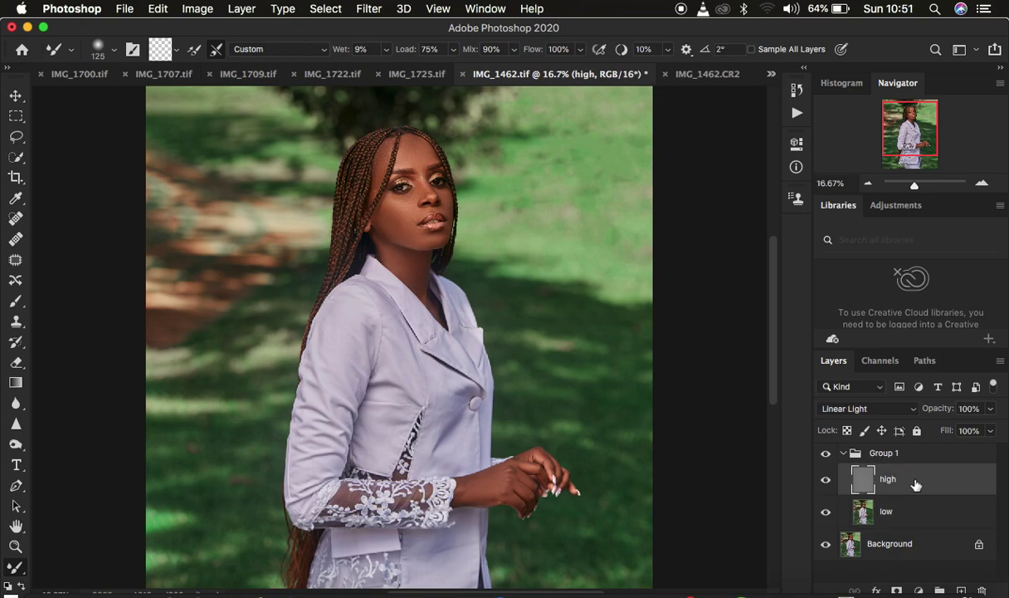
pyautogui.click(16, 324)
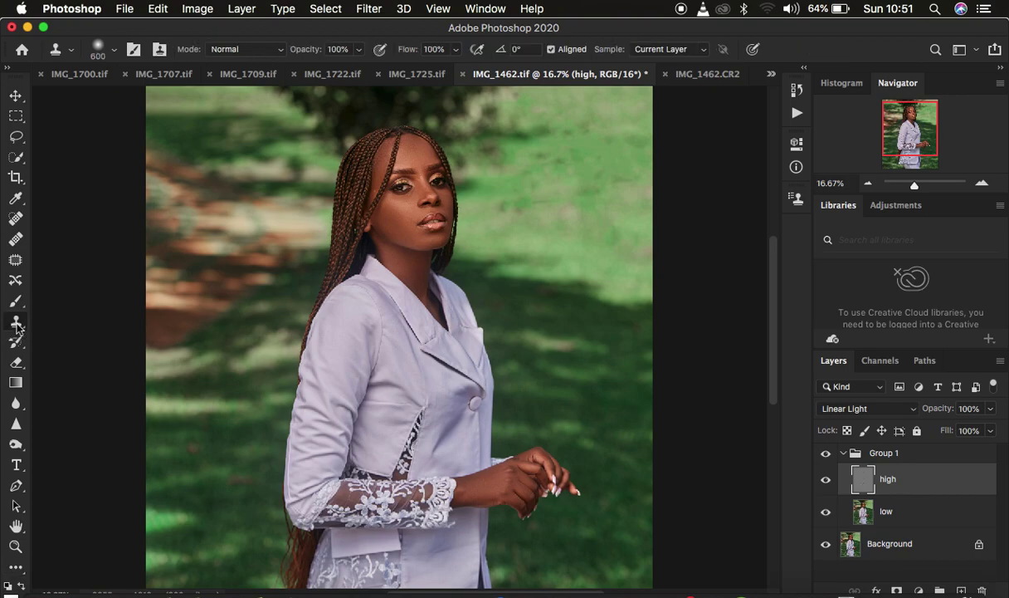
pyautogui.click(113, 50)
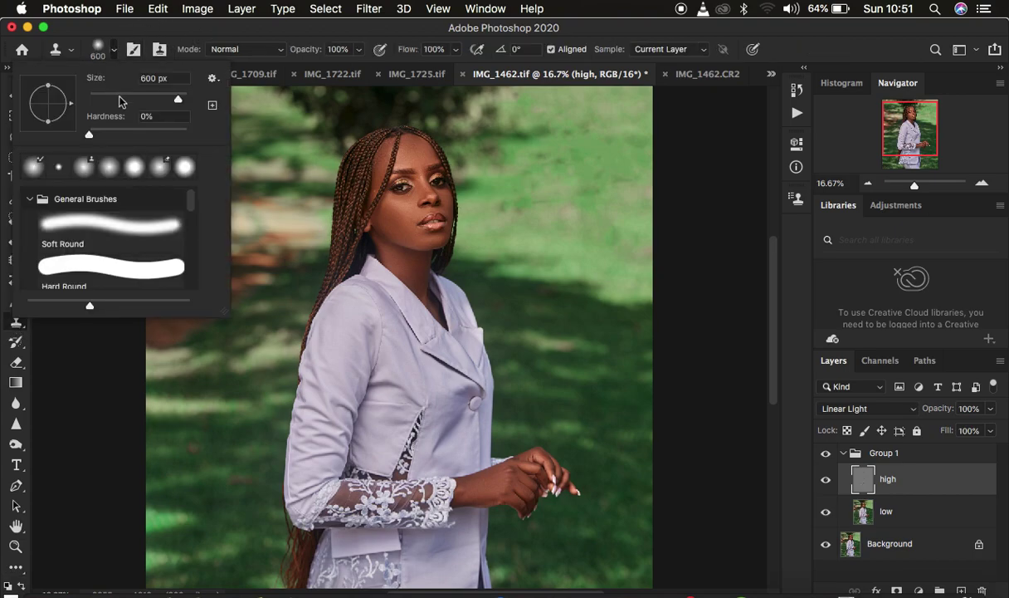
pyautogui.click(114, 58)
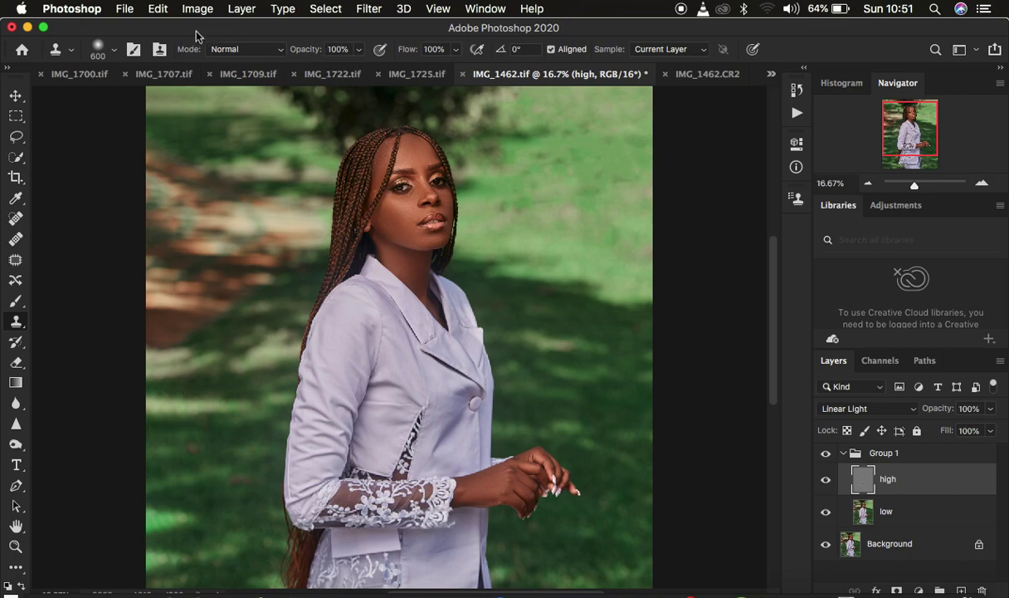
pyautogui.click(658, 51)
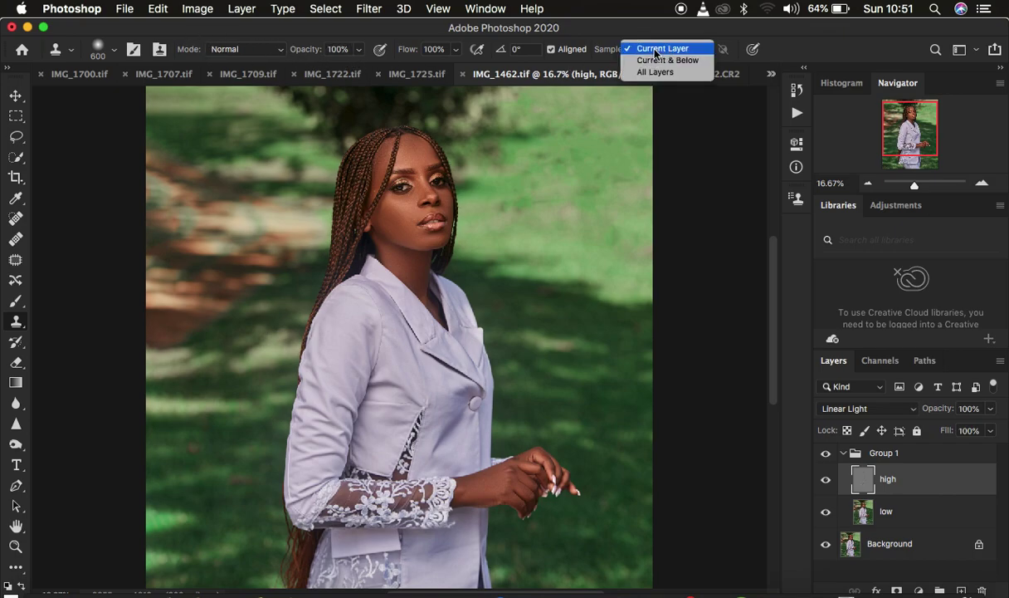
pyautogui.click(656, 50)
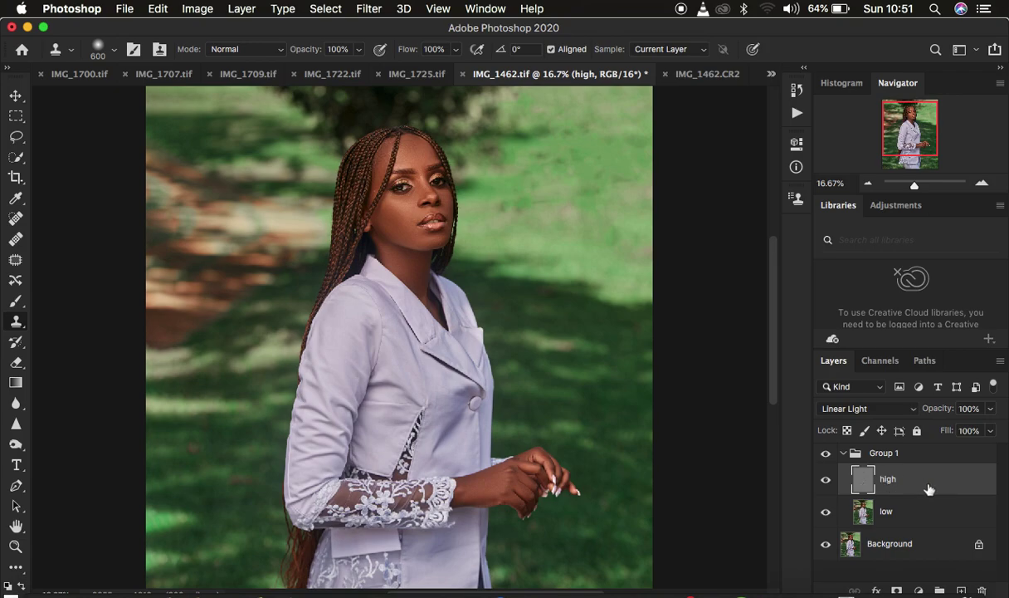
# Step: Reduce the Clone Stamp brush to 35 px and clone out the crease and spot on the middle of the forehead
pyautogui.press('super+plus')
pyautogui.press('super+plus')
pyautogui.press('super+plus')
pyautogui.press('super+plus')
pyautogui.press('super+plus')
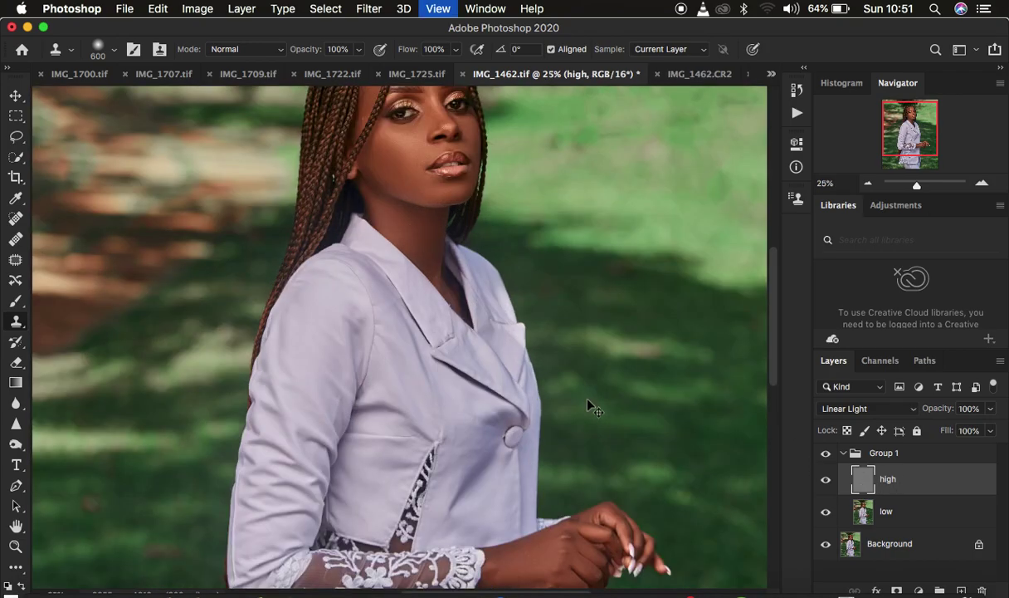
pyautogui.scroll(15, 624, 297)
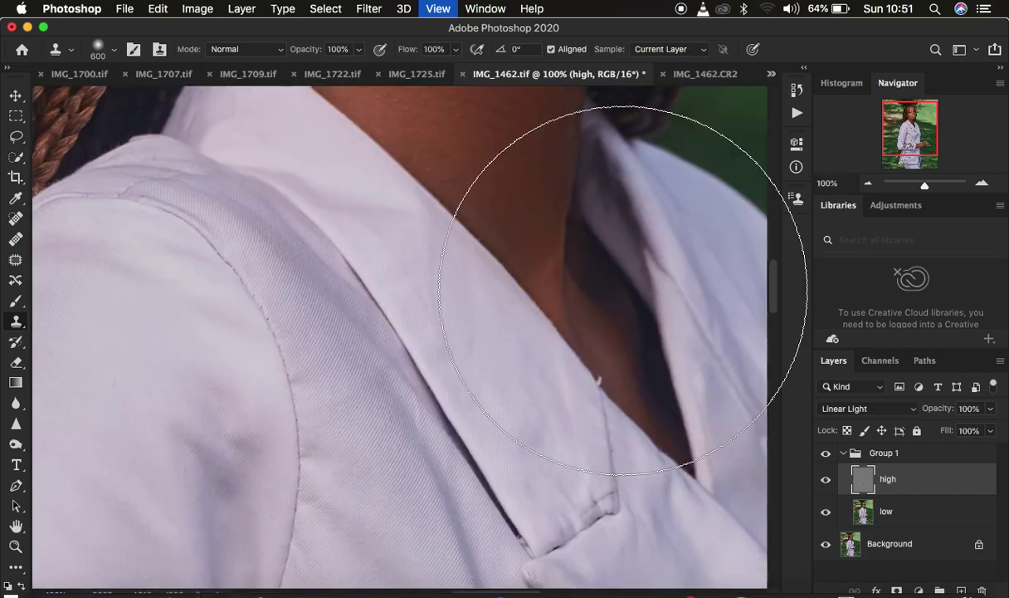
pyautogui.scroll(5, 623, 289)
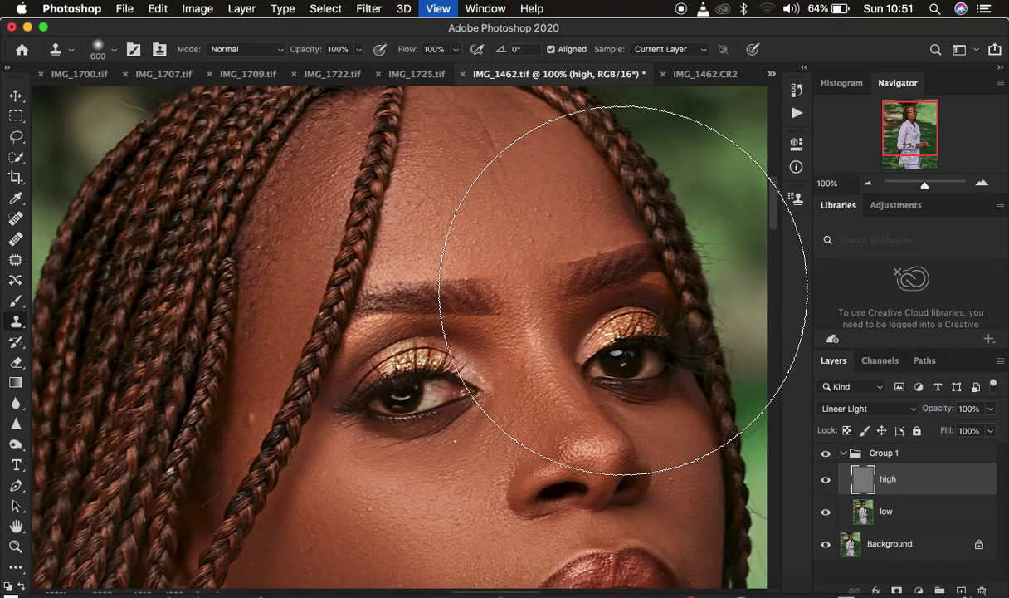
pyautogui.press('[')
pyautogui.press('[')
pyautogui.press('[')
pyautogui.press('[')
pyautogui.press('[')
pyautogui.press('[')
pyautogui.press('[')
pyautogui.press('[')
pyautogui.press('[')
pyautogui.press('[')
pyautogui.press('[')
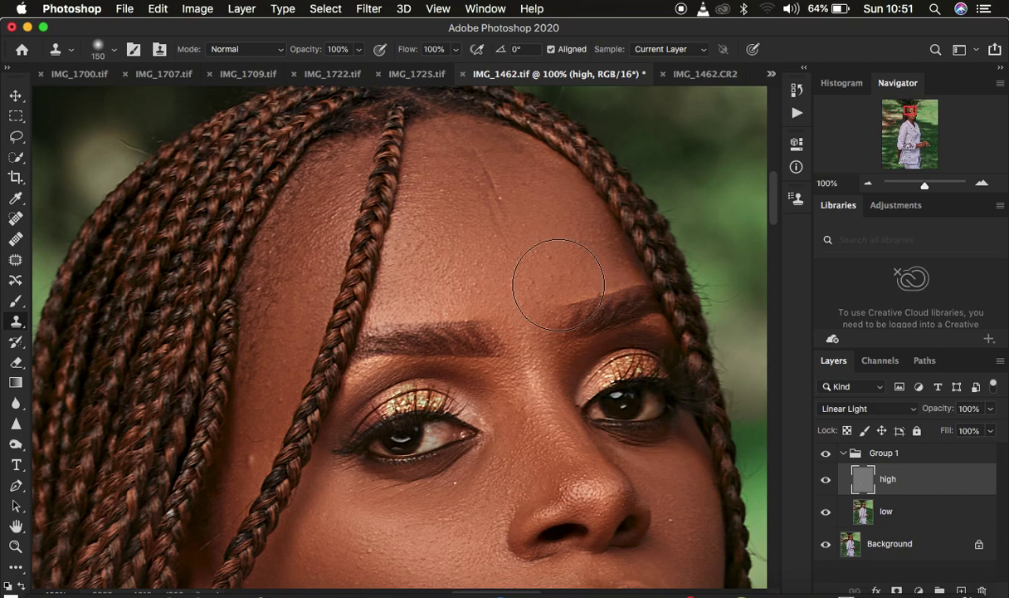
pyautogui.press('[')
pyautogui.press('[')
pyautogui.press('[')
pyautogui.press('[')
pyautogui.press('[')
pyautogui.press('[')
pyautogui.keyDown('alt'); pyautogui.click(522, 213); pyautogui.keyUp('alt')
pyautogui.click(503, 201)
pyautogui.moveTo(503, 201)
pyautogui.mouseDown()
pyautogui.moveTo(489, 163)
pyautogui.moveTo(465, 153)
pyautogui.mouseUp()
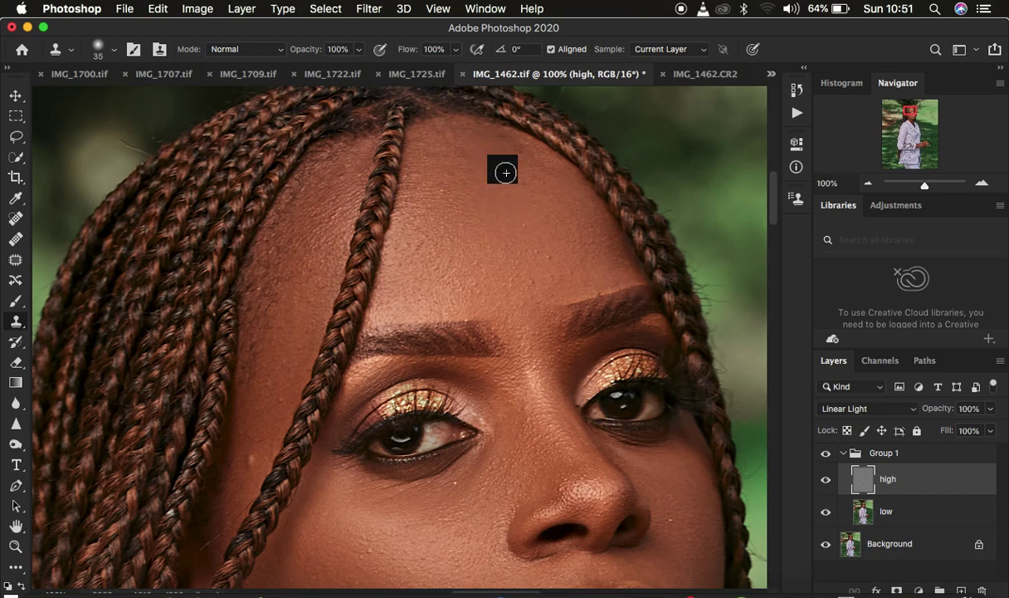
# Step: Sample clean skin texture and clone away the remaining blemishes on the forehead and the temple beside the braid
pyautogui.keyDown('alt'); pyautogui.click(534, 171); pyautogui.keyUp('alt')
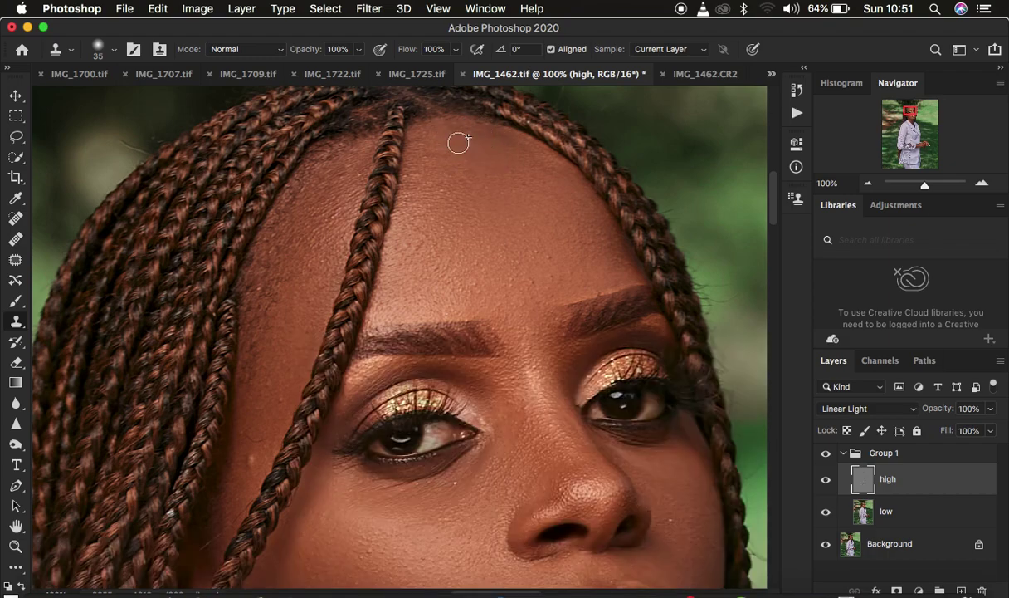
pyautogui.keyDown('alt'); pyautogui.click(570, 259); pyautogui.keyUp('alt')
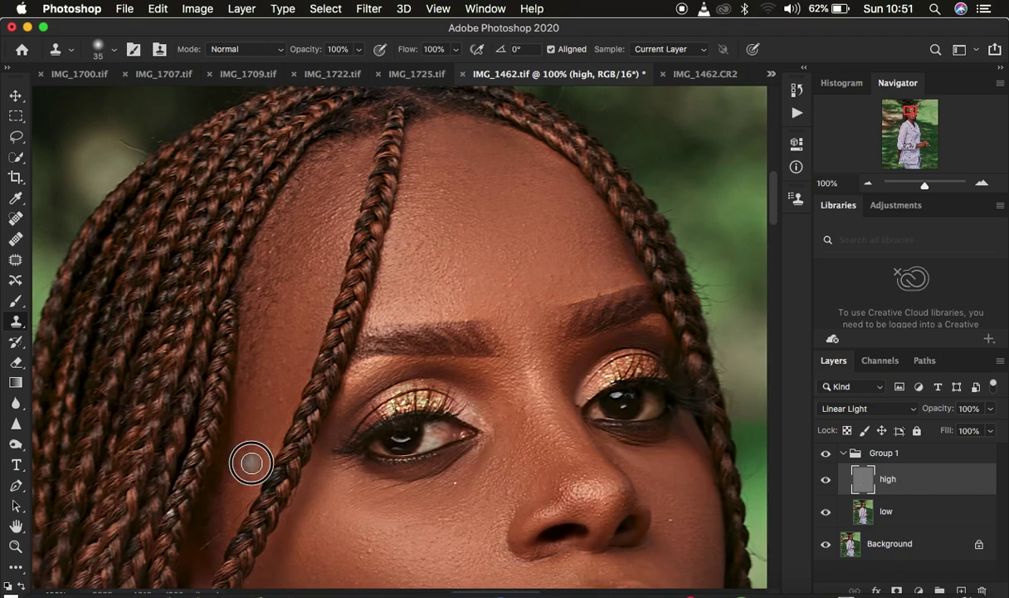
pyautogui.keyDown('alt'); pyautogui.click(280, 374); pyautogui.keyUp('alt')
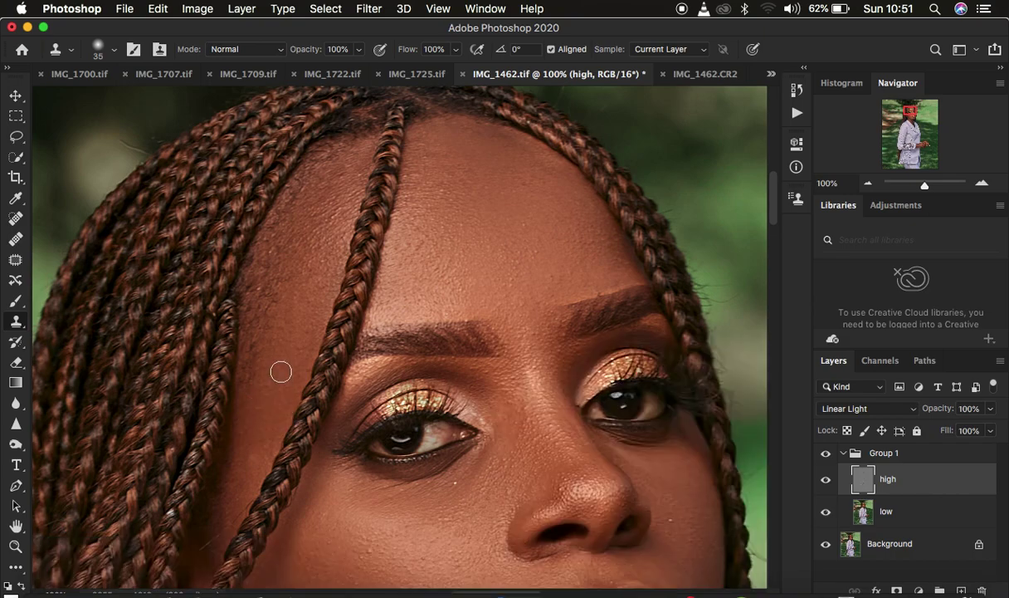
pyautogui.click(252, 439)
pyautogui.keyDown('alt'); pyautogui.click(362, 197); pyautogui.keyUp('alt')
pyautogui.click(514, 284)
# Step: Sample nearby skin and clone away the blemishes beneath the eyes, beside the nose and on the lower cheek
pyautogui.scroll(-3, 514, 286)
pyautogui.scroll(-2, 513, 287)
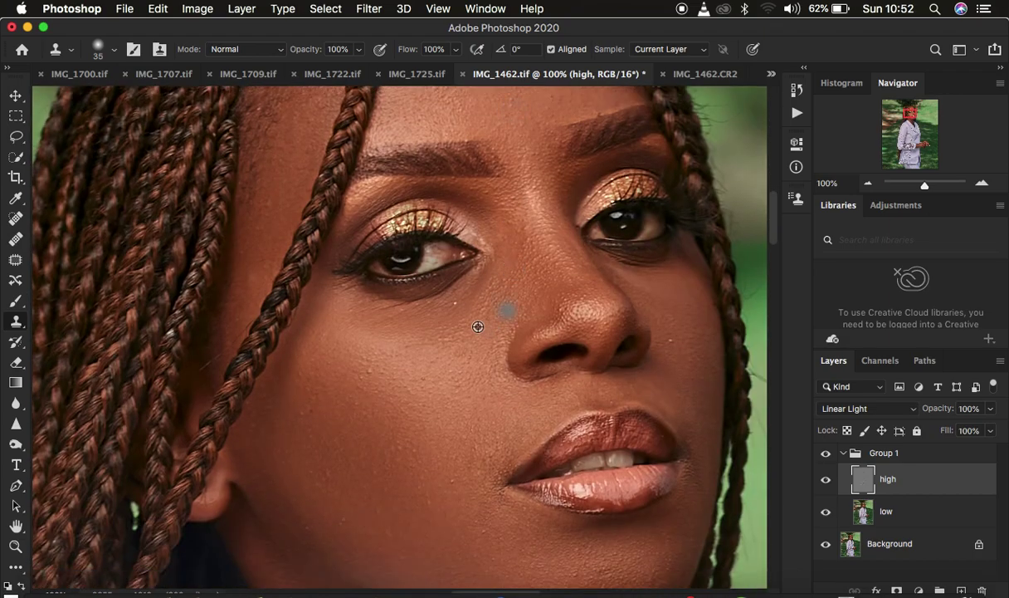
pyautogui.keyDown('alt'); pyautogui.click(523, 279); pyautogui.keyUp('alt')
pyautogui.click(672, 335)
pyautogui.keyDown('alt'); pyautogui.click(386, 489); pyautogui.keyUp('alt')
pyautogui.click(342, 526)
# Step: Clone away the blemishes on the chin, jaw and neck using texture sampled from clean skin
pyautogui.press('super+minus')
pyautogui.press('super+minus')
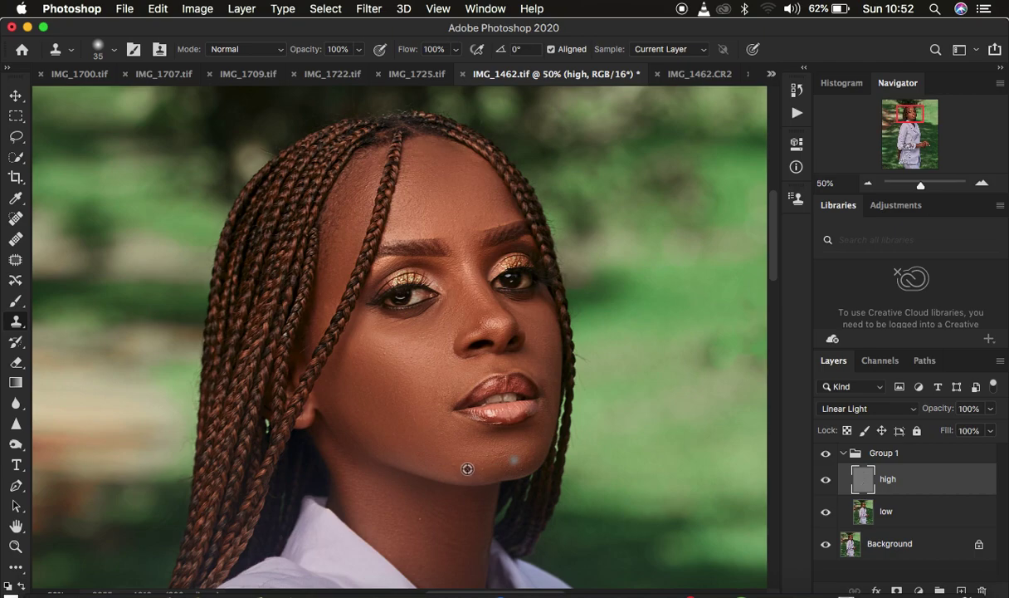
pyautogui.click(512, 461)
pyautogui.keyDown('alt'); pyautogui.click(430, 526); pyautogui.keyUp('alt')
pyautogui.click(378, 444)
# Step: Fit the whole portrait in view and toggle Group 1's visibility to compare before and after the retouch
pyautogui.press('super+minus')
pyautogui.press('super+minus')
pyautogui.press('super+minus')
pyautogui.press('super+minus')
pyautogui.press('super+minus')
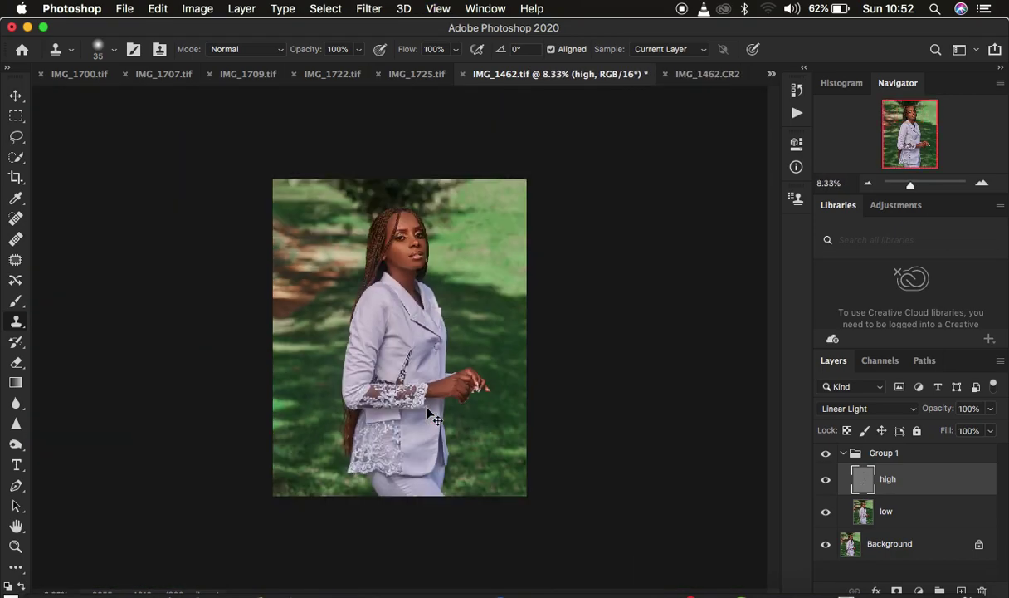
pyautogui.press('super+plus')
pyautogui.click(826, 454)
pyautogui.click(826, 454)
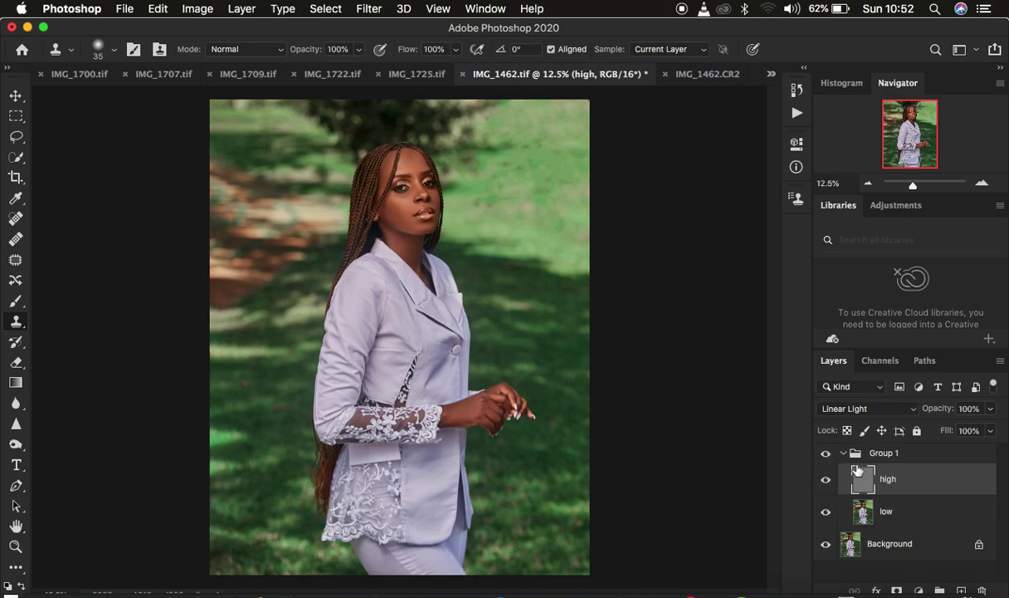
# Step: Collapse Group 1, add a Hue/Saturation adjustment layer above it, and set the Reds lightness to -9
pyautogui.click(845, 453)
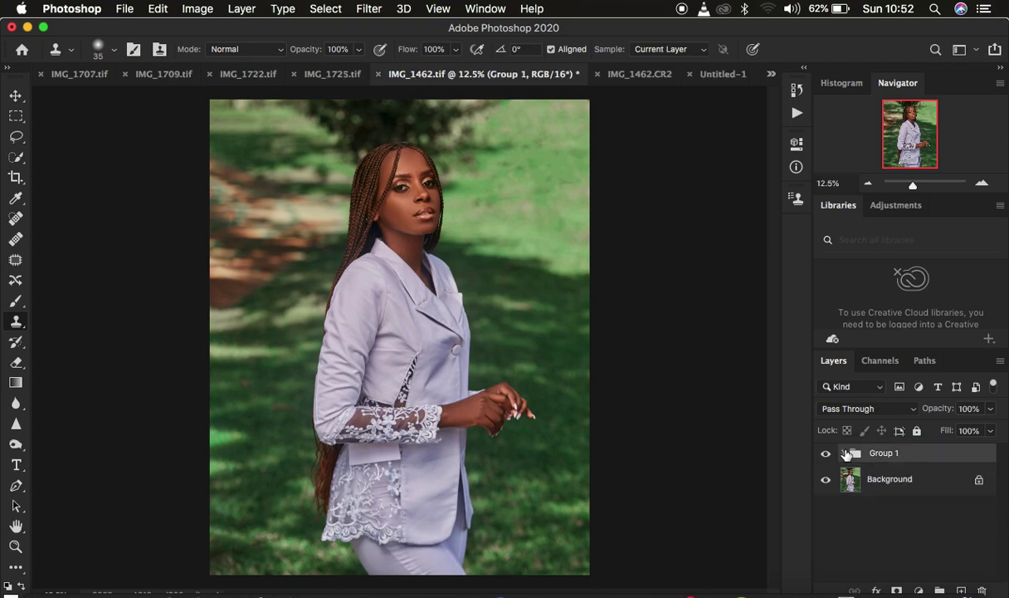
pyautogui.click(919, 590)
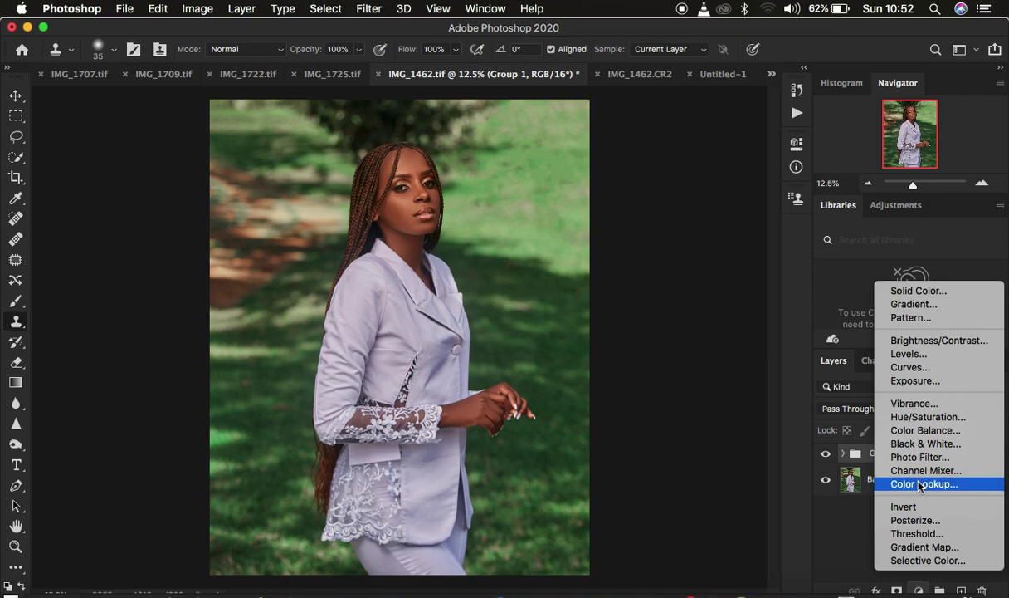
pyautogui.click(770, 332)
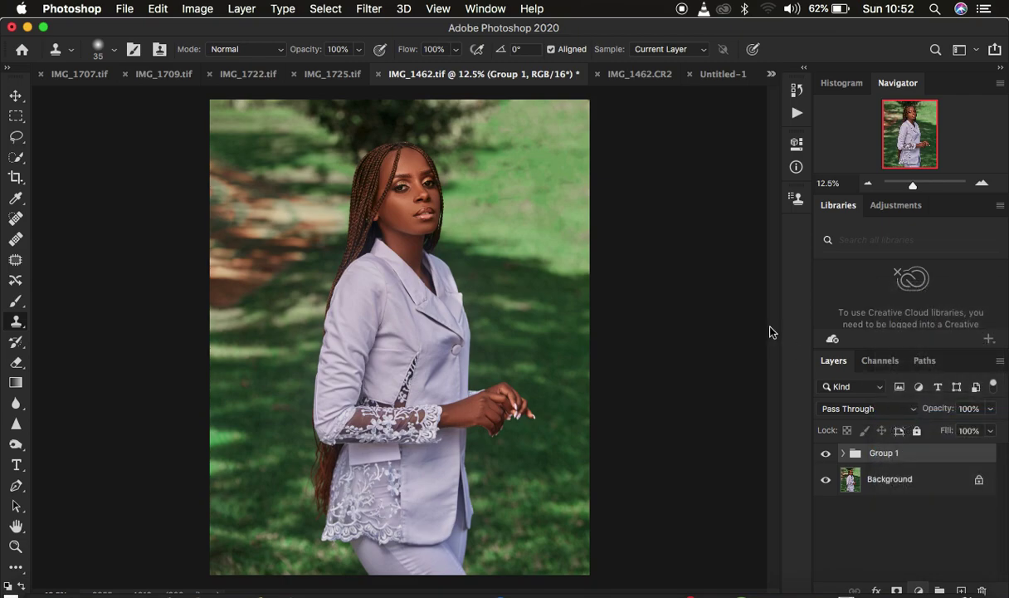
pyautogui.click(672, 212)
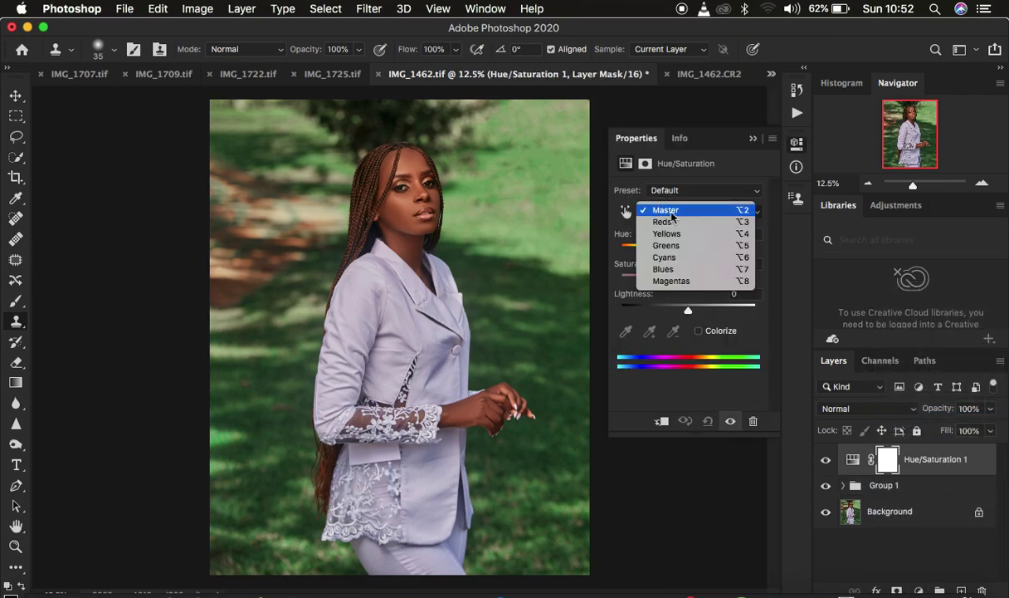
pyautogui.click(668, 222)
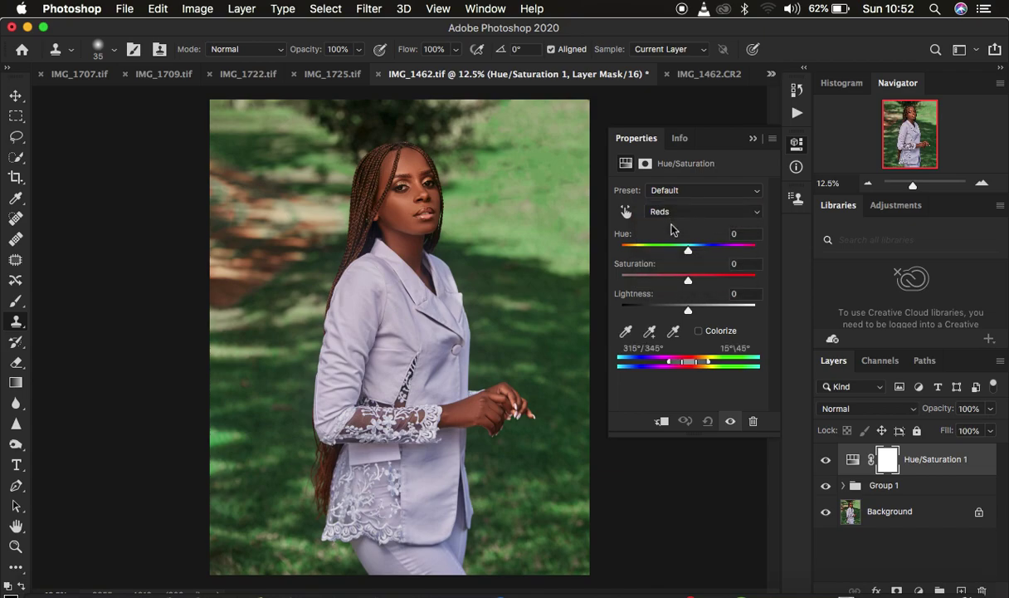
pyautogui.moveTo(688, 309); pyautogui.dragTo(682, 311)
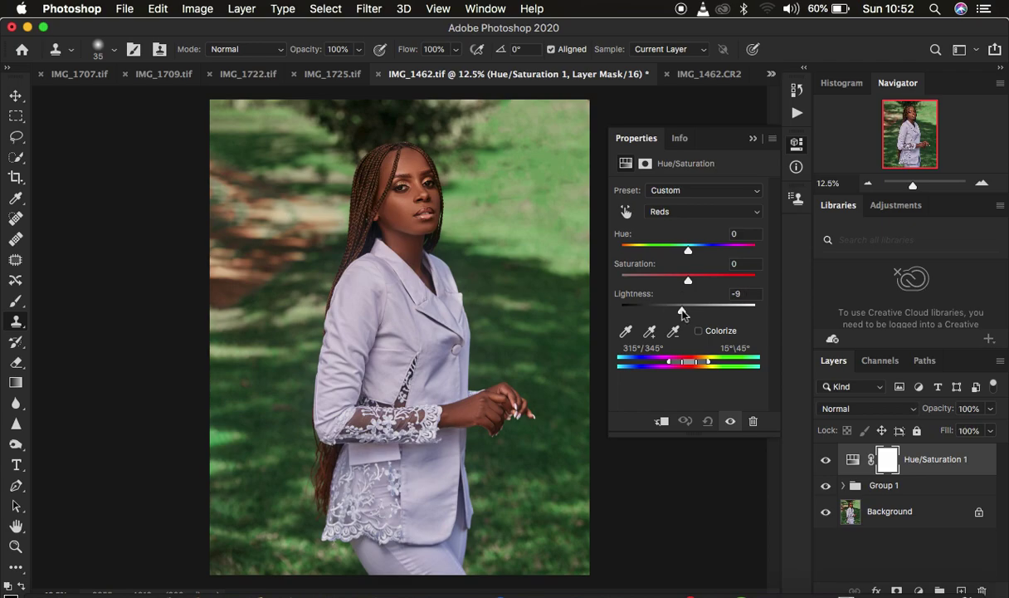
# Step: Add a Brightness/Contrast adjustment layer and set its contrast to 12
pyautogui.click(919, 590)
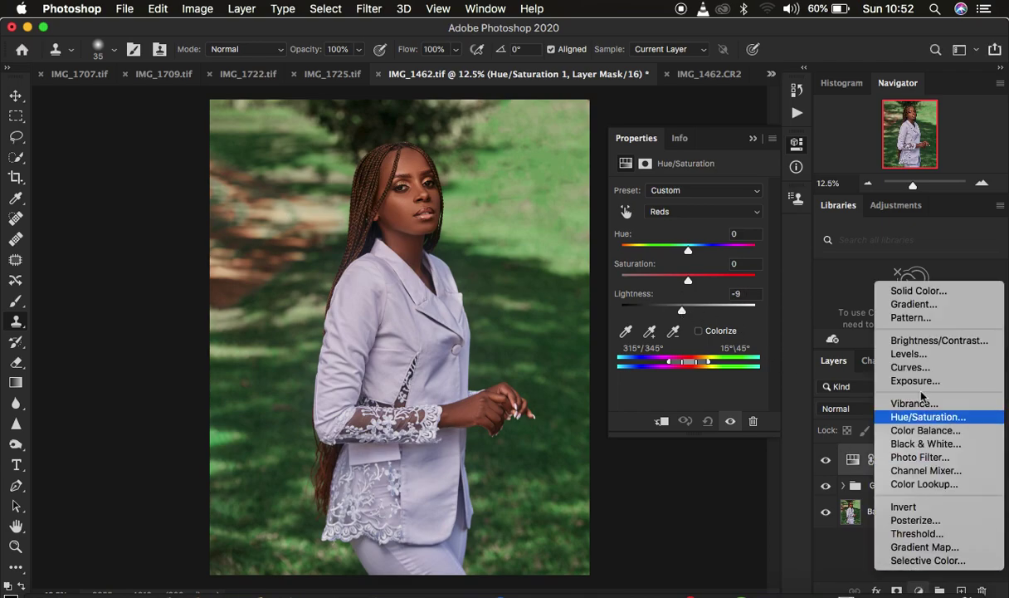
pyautogui.click(926, 335)
pyautogui.moveTo(690, 266); pyautogui.dragTo(695, 264)
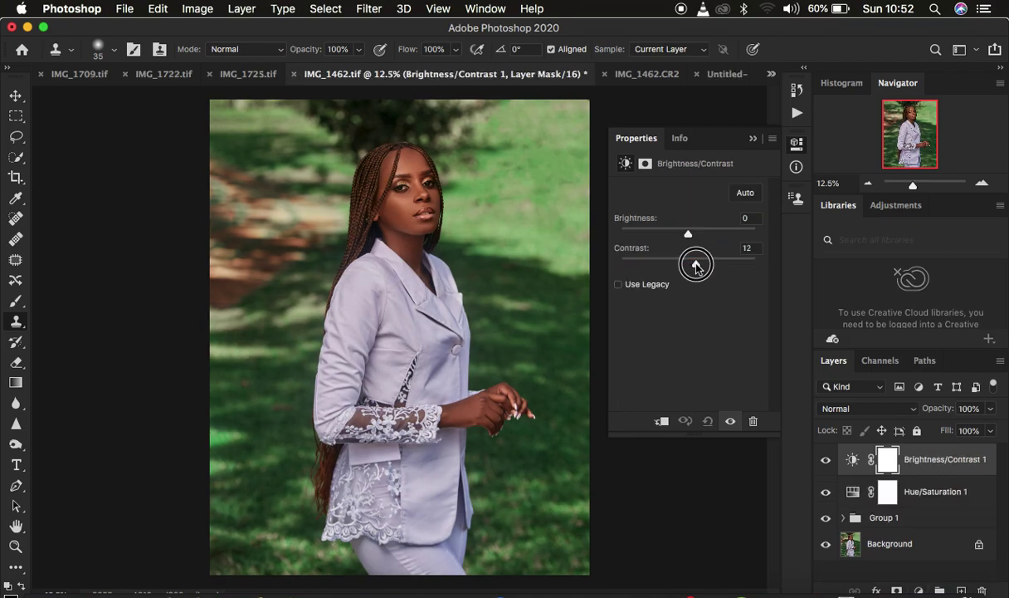
pyautogui.moveTo(696, 265); pyautogui.dragTo(697, 264)
# Step: Add a Selective Color adjustment layer and, for the Blacks, raise black to +6% and slightly lower yellow
pyautogui.click(919, 590)
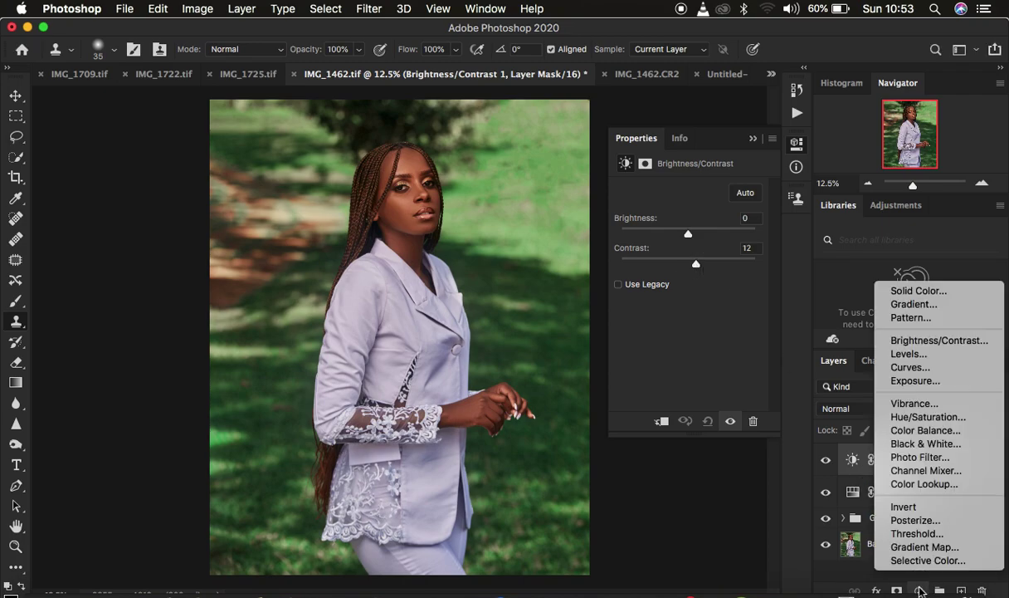
pyautogui.click(920, 560)
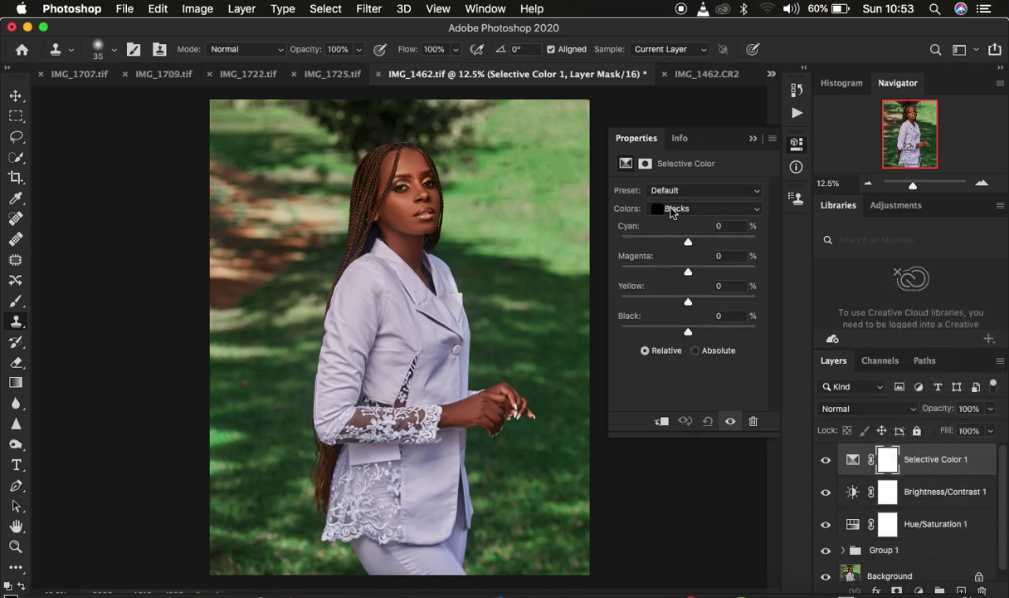
pyautogui.click(672, 210)
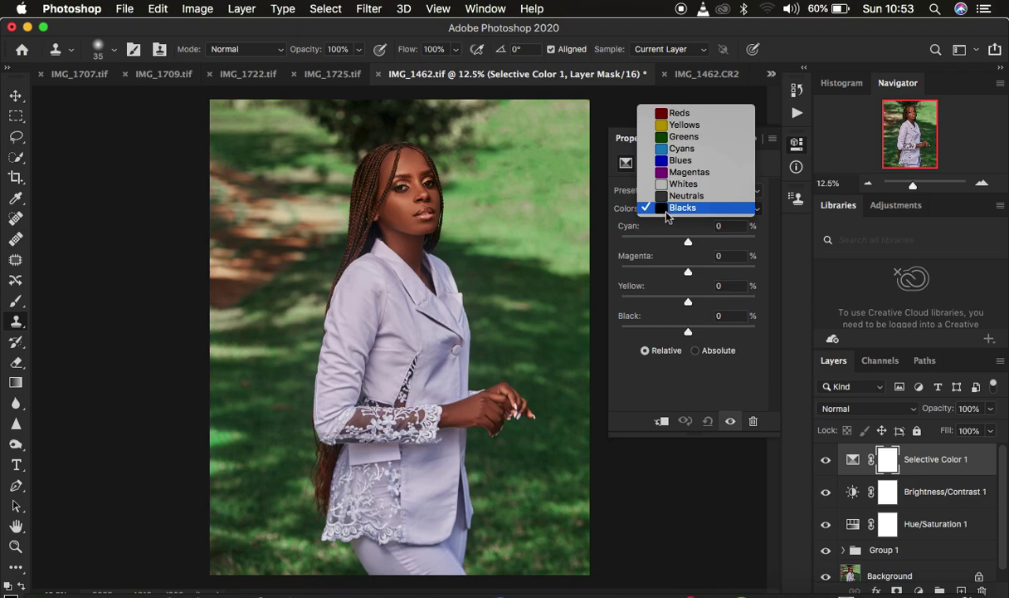
pyautogui.click(669, 207)
pyautogui.click(670, 210)
pyautogui.click(657, 325)
pyautogui.moveTo(688, 334); pyautogui.dragTo(693, 333)
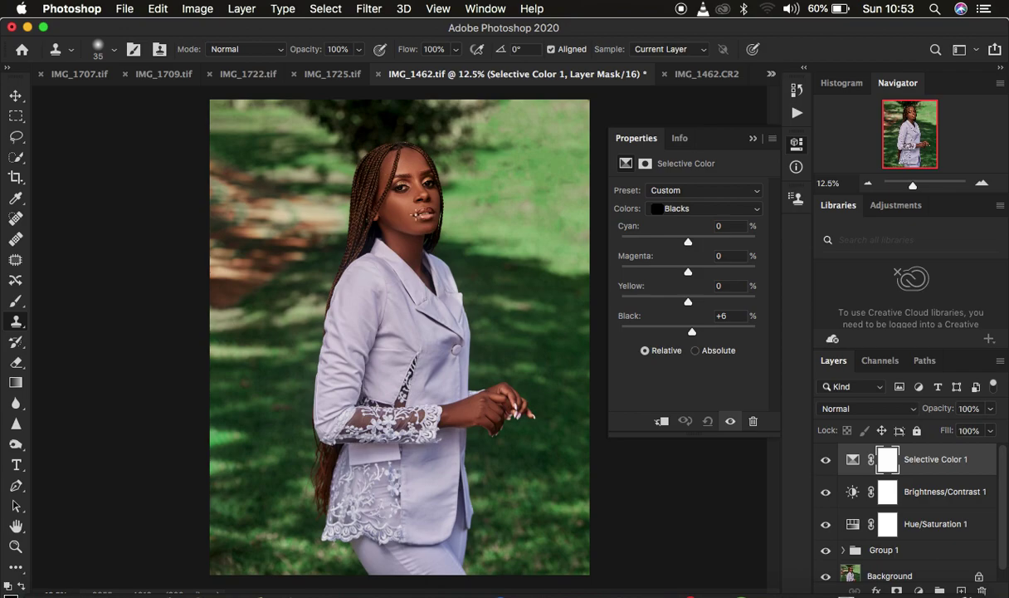
pyautogui.moveTo(688, 306); pyautogui.dragTo(685, 306)
# Step: Set yellow to -52% for the Whites in the Selective Color adjustment and collapse its properties
pyautogui.click(683, 214)
pyautogui.click(679, 191)
pyautogui.moveTo(688, 303); pyautogui.dragTo(652, 301)
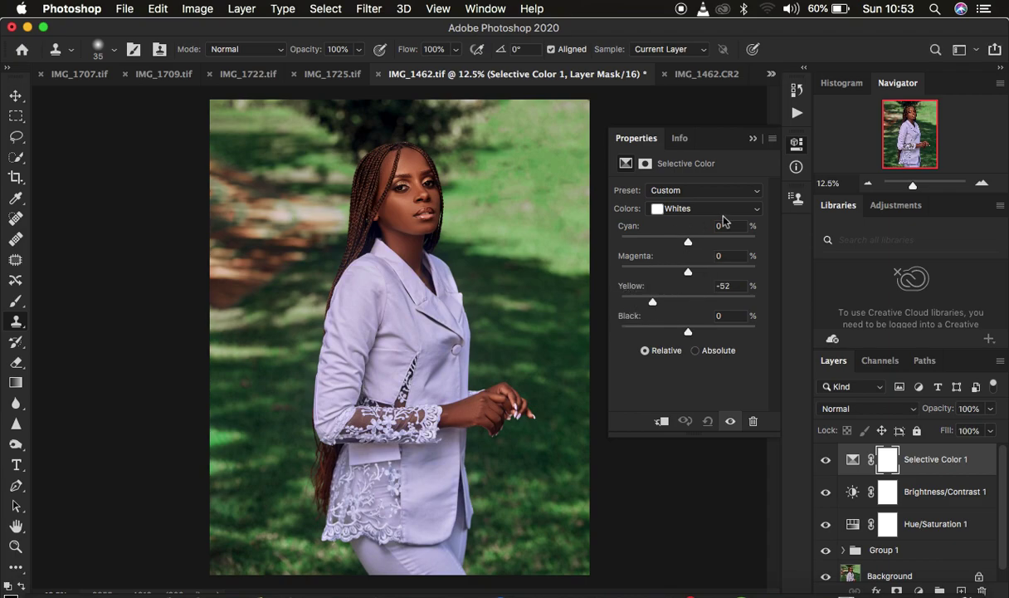
pyautogui.click(753, 137)
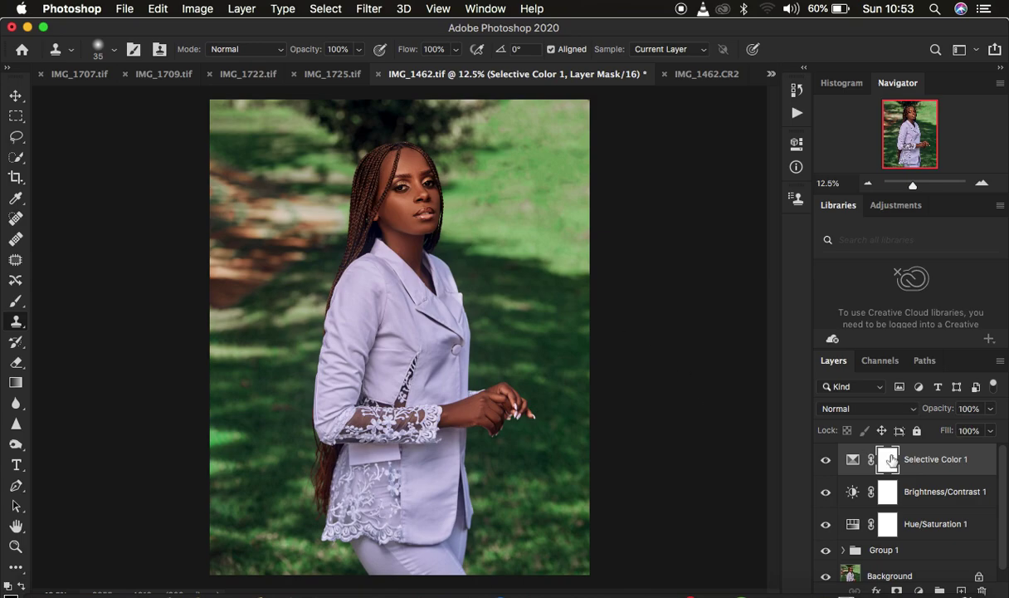
# Step: Group the Selective Color, Brightness/Contrast and Hue/Saturation adjustment layers together
pyautogui.click(960, 523)
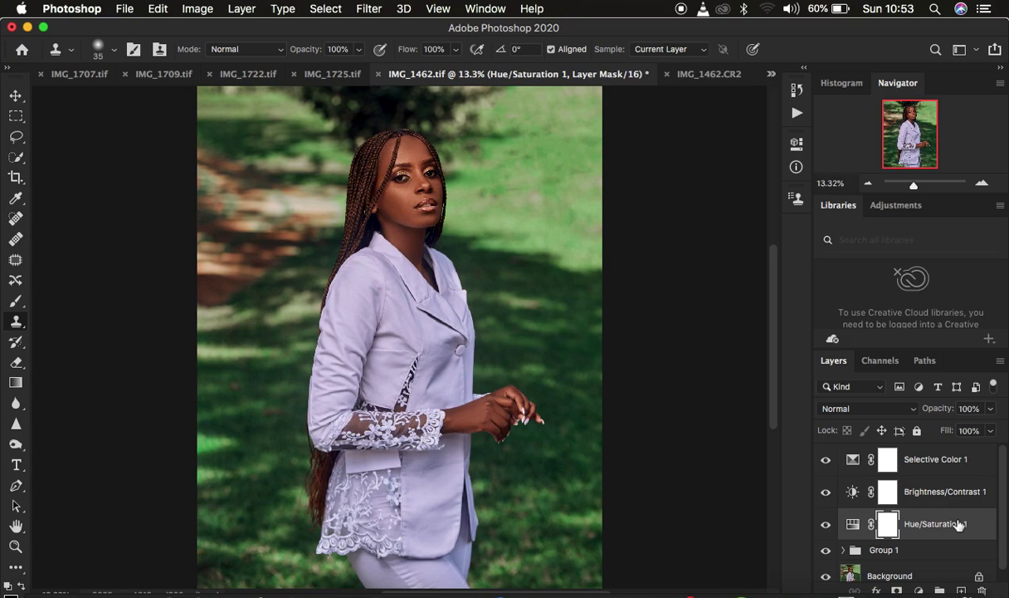
pyautogui.keyDown('super'); pyautogui.click(956, 465); pyautogui.keyUp('super')
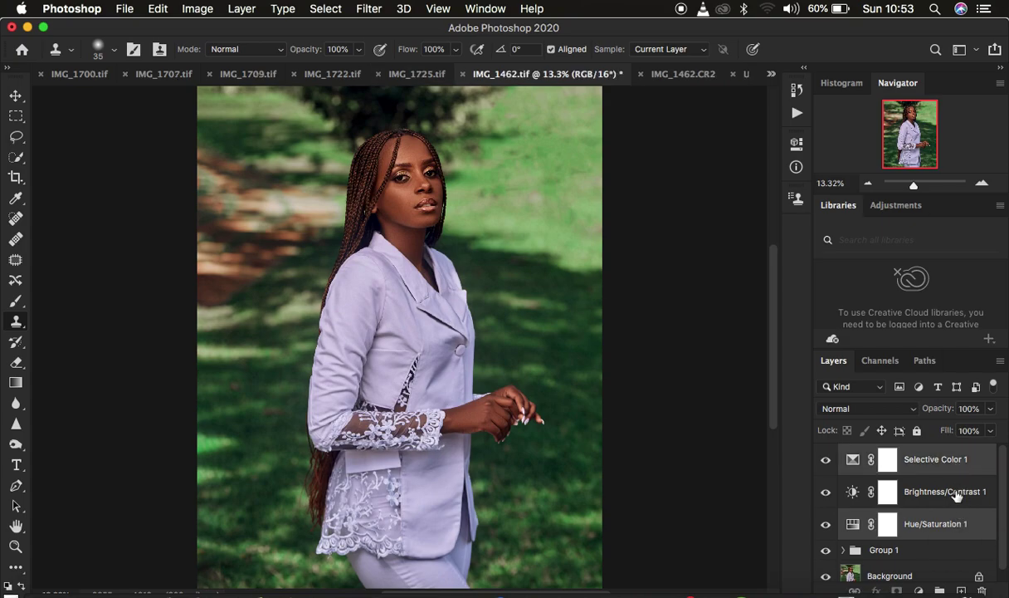
pyautogui.keyDown('super'); pyautogui.click(954, 491); pyautogui.keyUp('super')
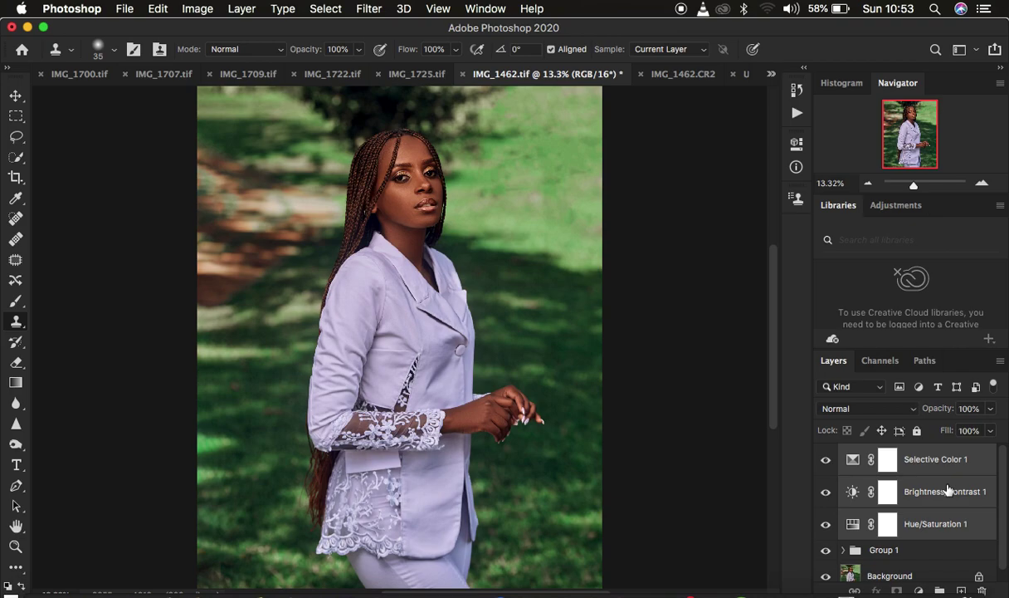
pyautogui.press('super+g')
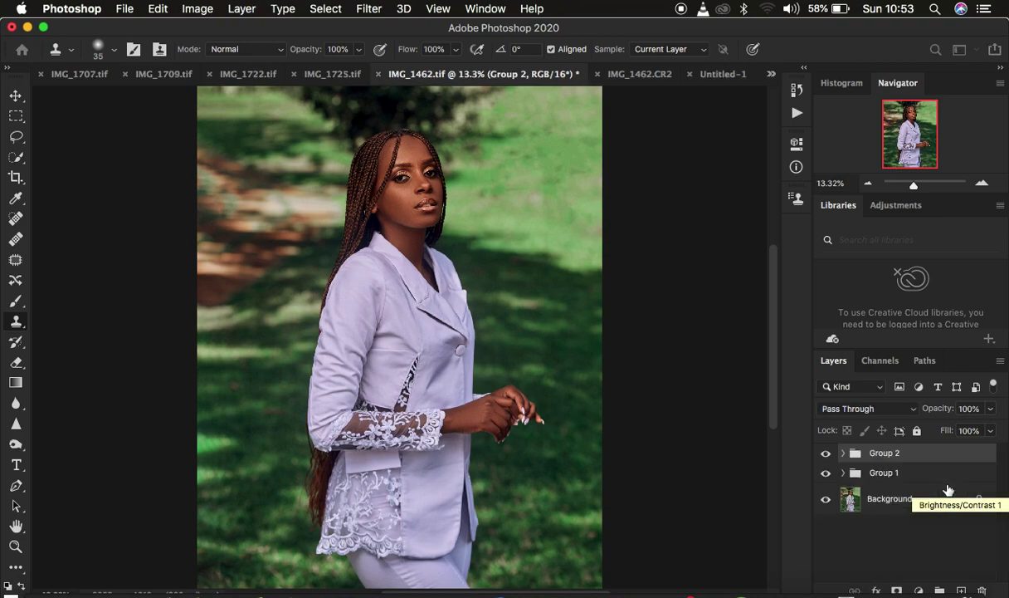
# Step: Rename Group 1 as "fs" and the group of adjustment layers as "color grade"
pyautogui.doubleClick(882, 474)
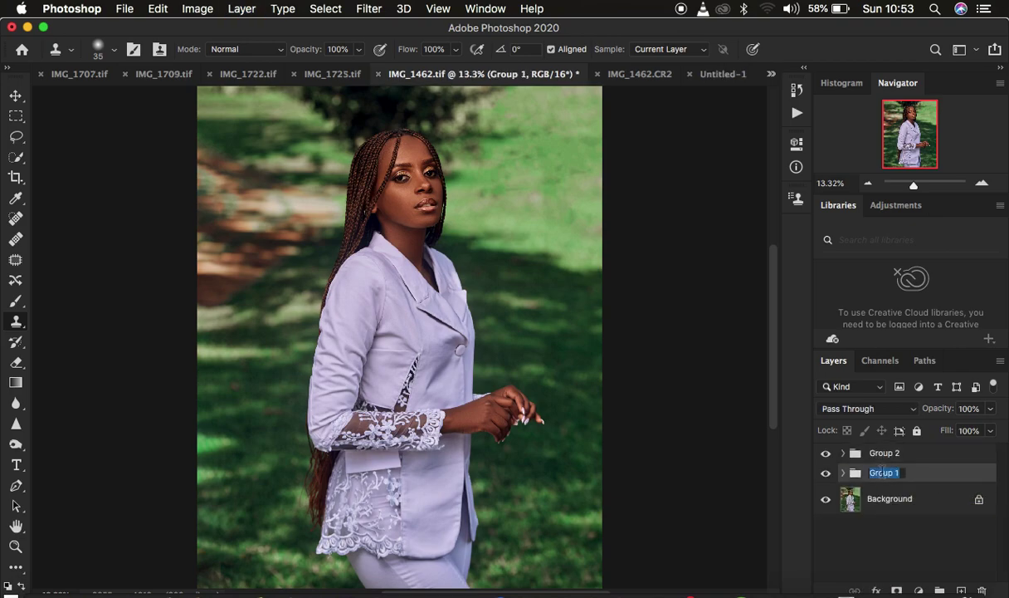
pyautogui.write('fs')
pyautogui.press('Return')
pyautogui.doubleClick(882, 455)
pyautogui.write('G')
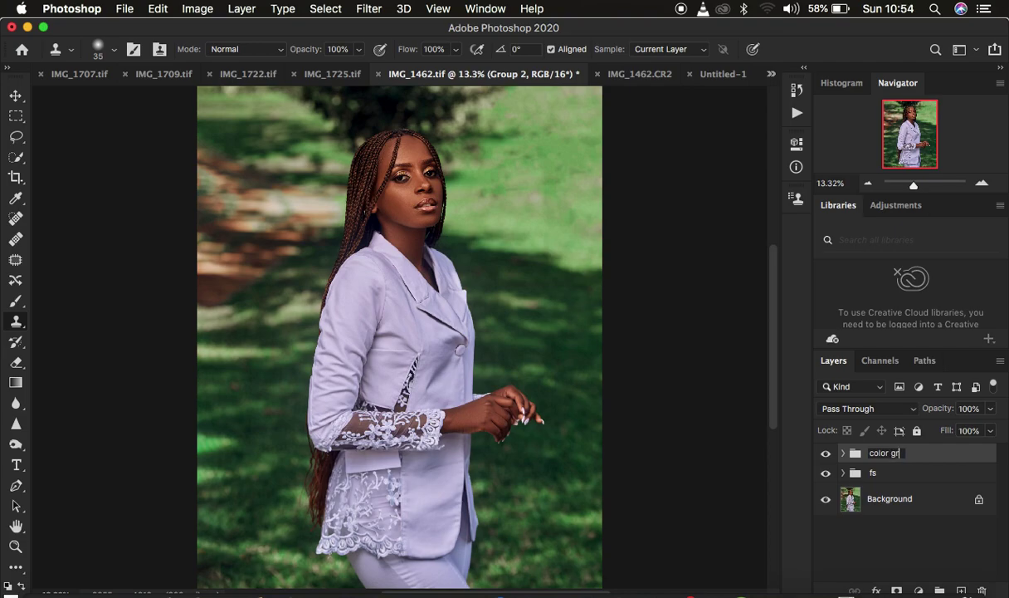
pyautogui.press('Return')
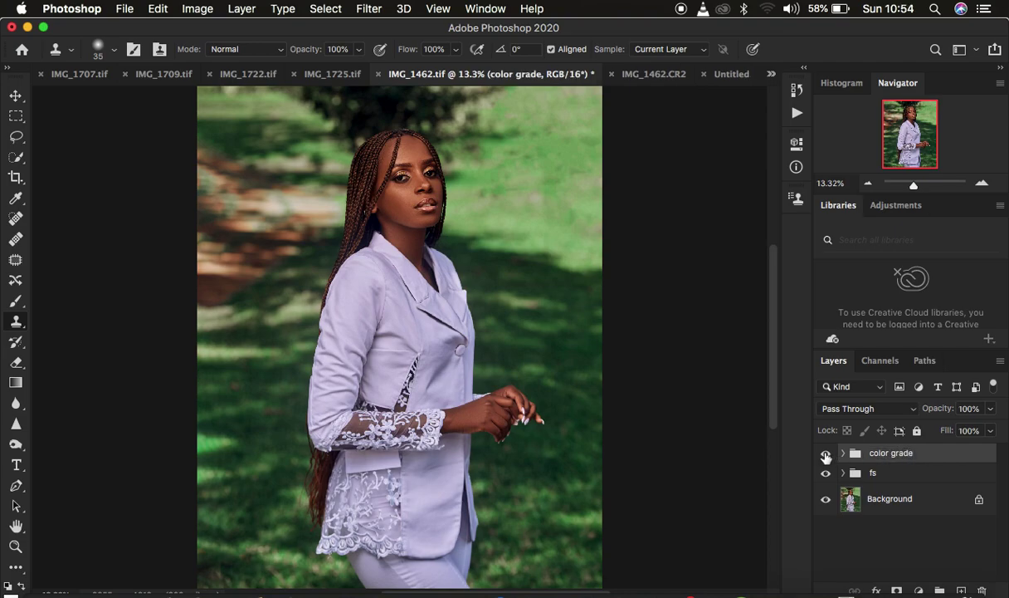
# Step: Toggle the color grade group's visibility to compare the portrait with and without the grading
pyautogui.click(826, 454)
pyautogui.click(826, 454)
pyautogui.press('super+minus')
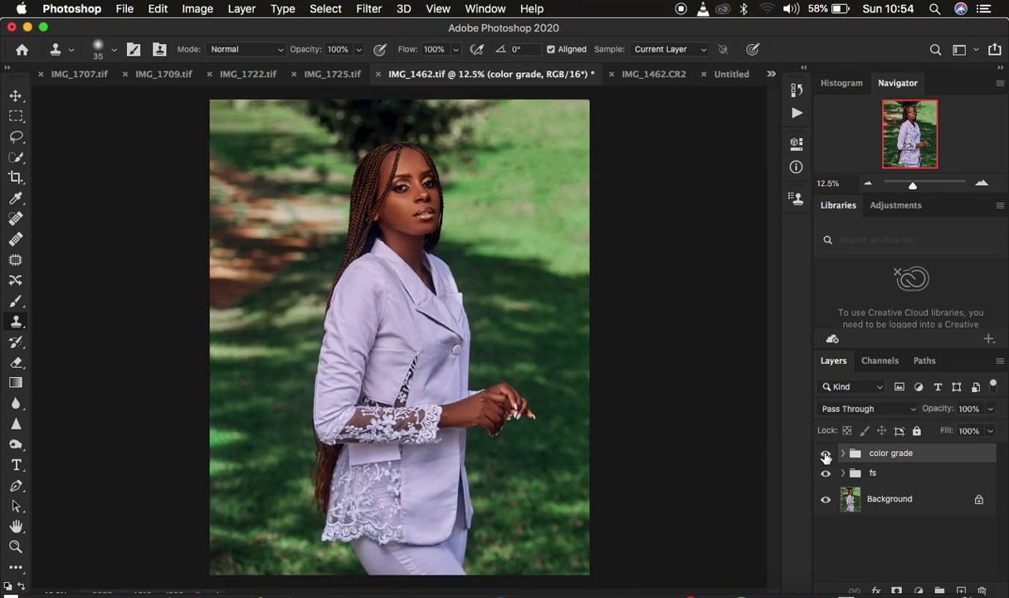
# Step: Add a second Hue/Saturation adjustment layer with master saturation at -85 and invert its mask to black
pyautogui.click(919, 590)
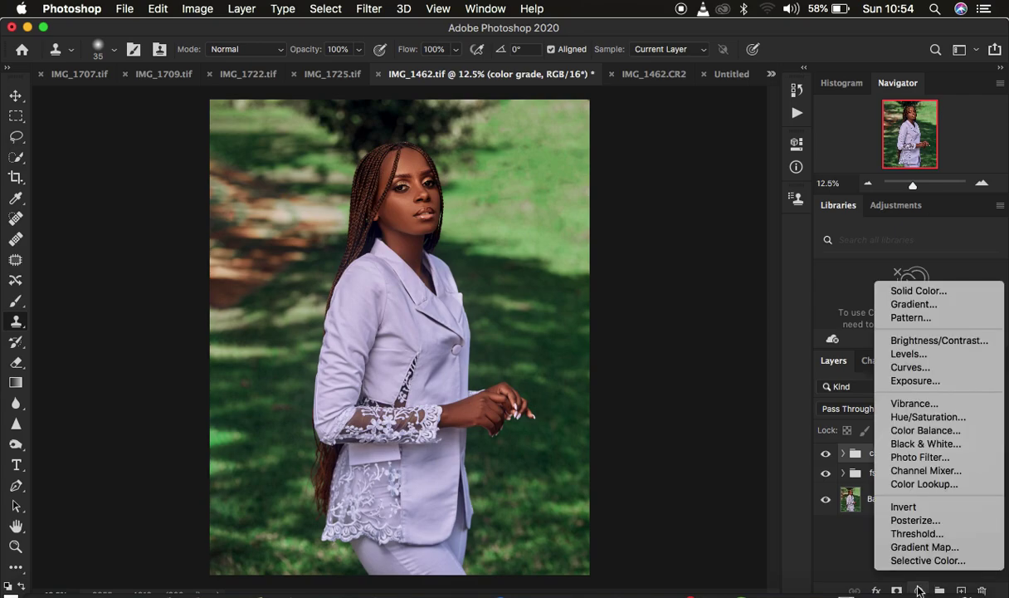
pyautogui.click(661, 325)
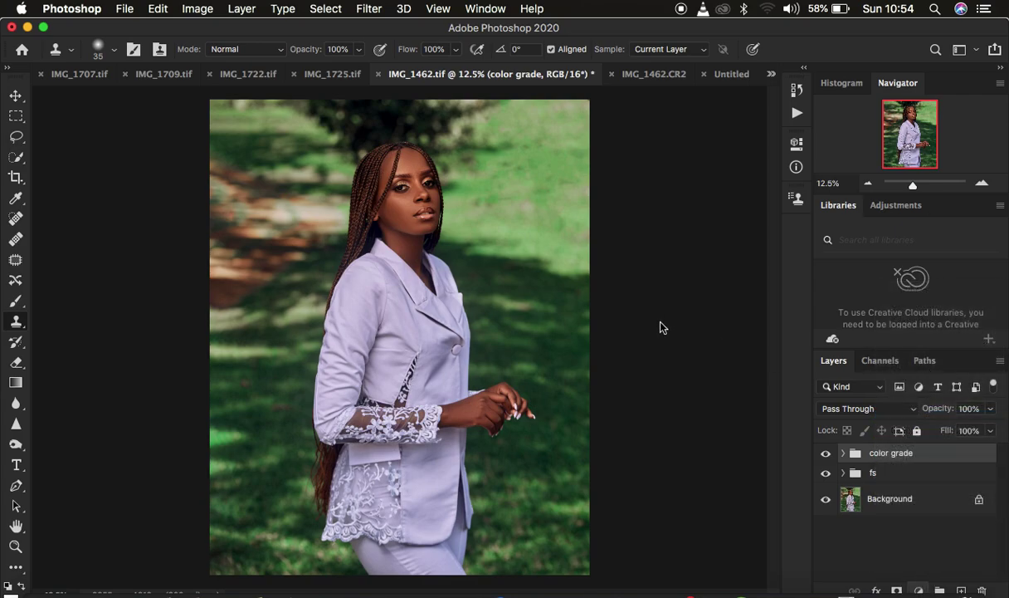
pyautogui.moveTo(688, 280); pyautogui.dragTo(629, 281)
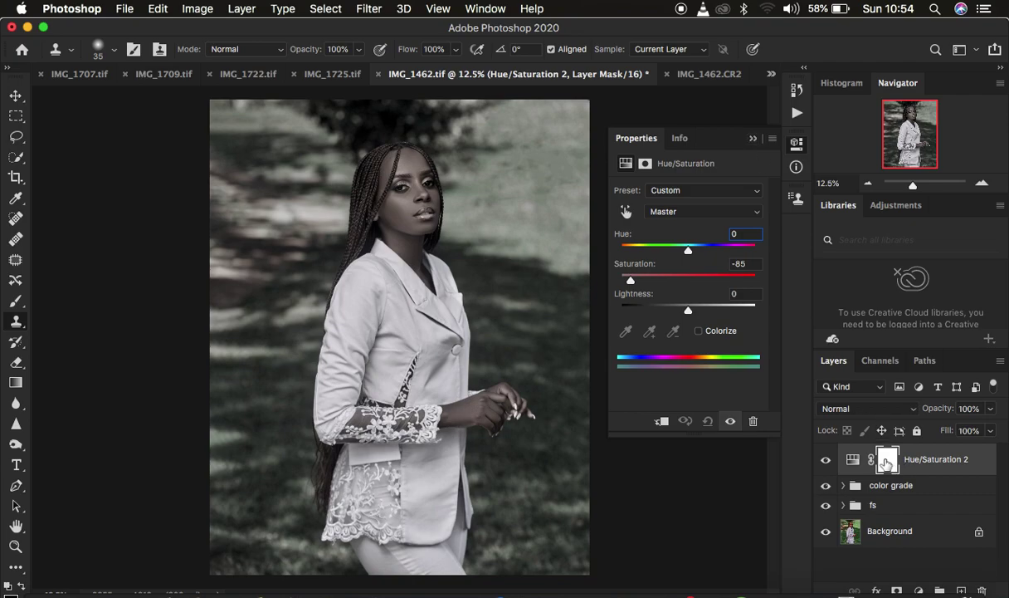
pyautogui.press('super+i')
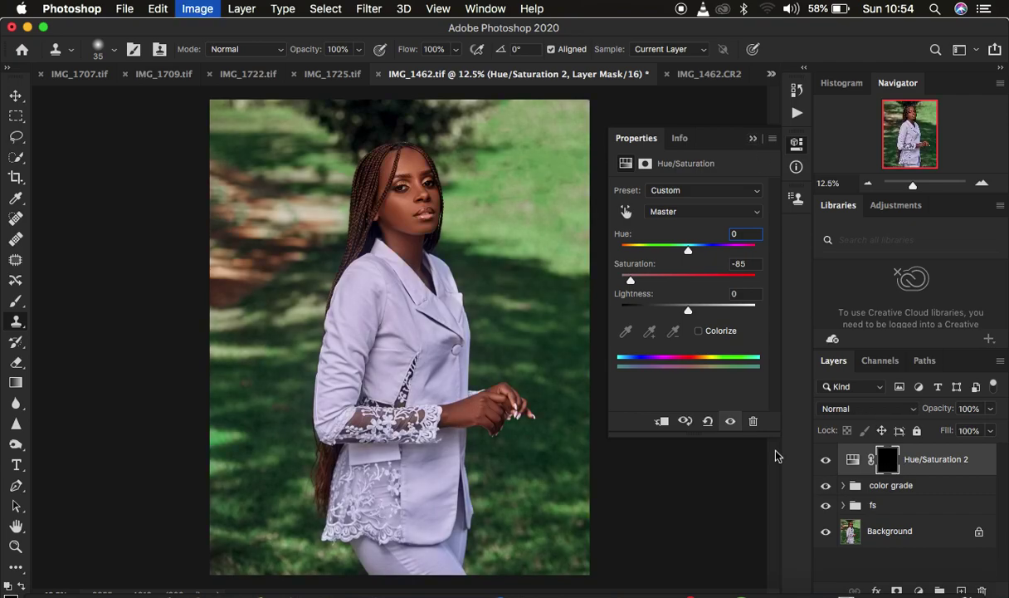
pyautogui.click(752, 140)
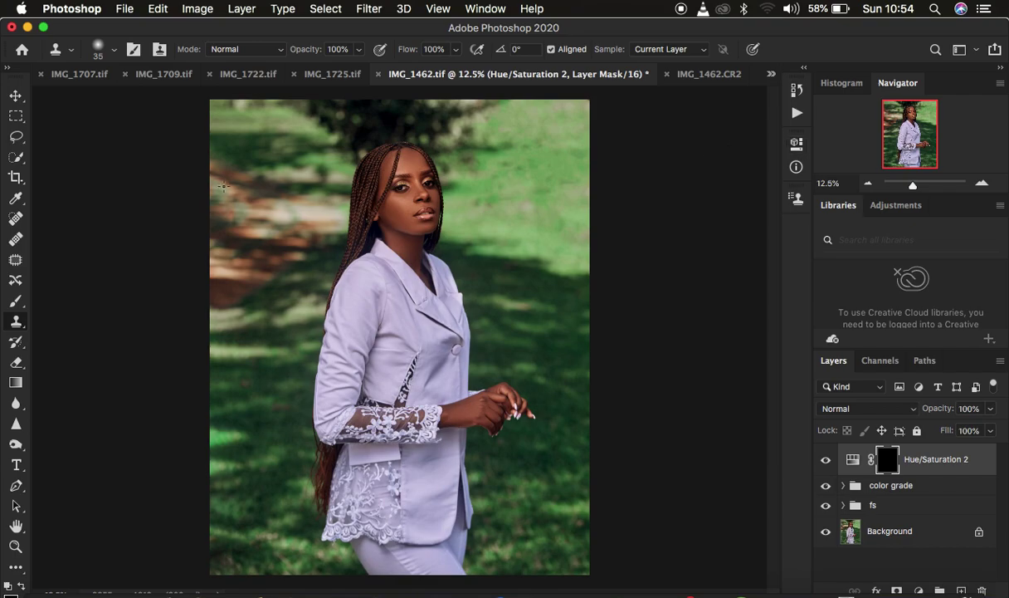
# Step: Choose the Brush tool with a Soft Round tip at 0% hardness for painting on the mask
pyautogui.click(16, 302)
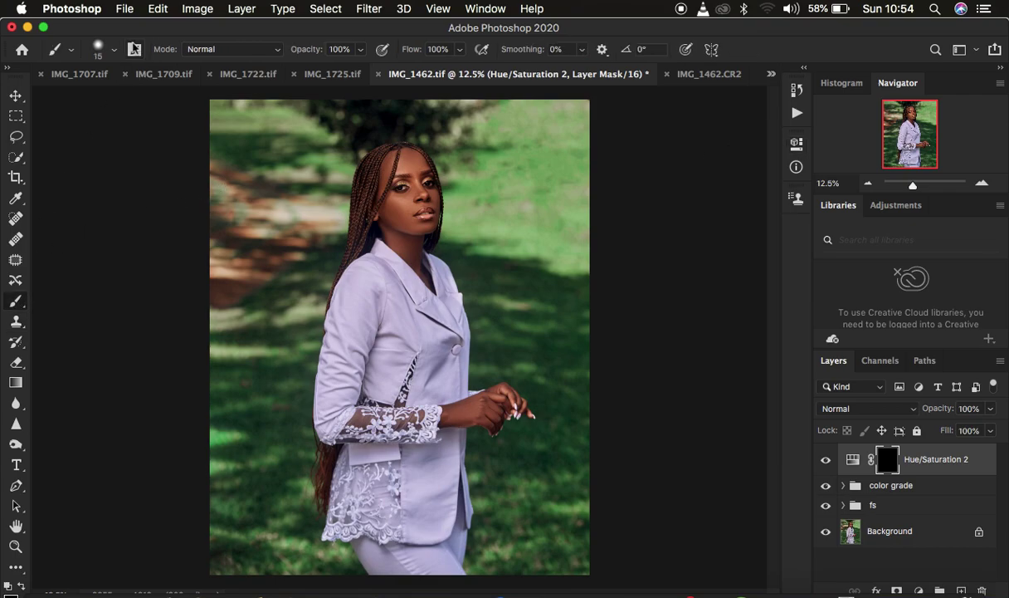
pyautogui.click(109, 48)
pyautogui.moveTo(124, 133); pyautogui.dragTo(64, 128)
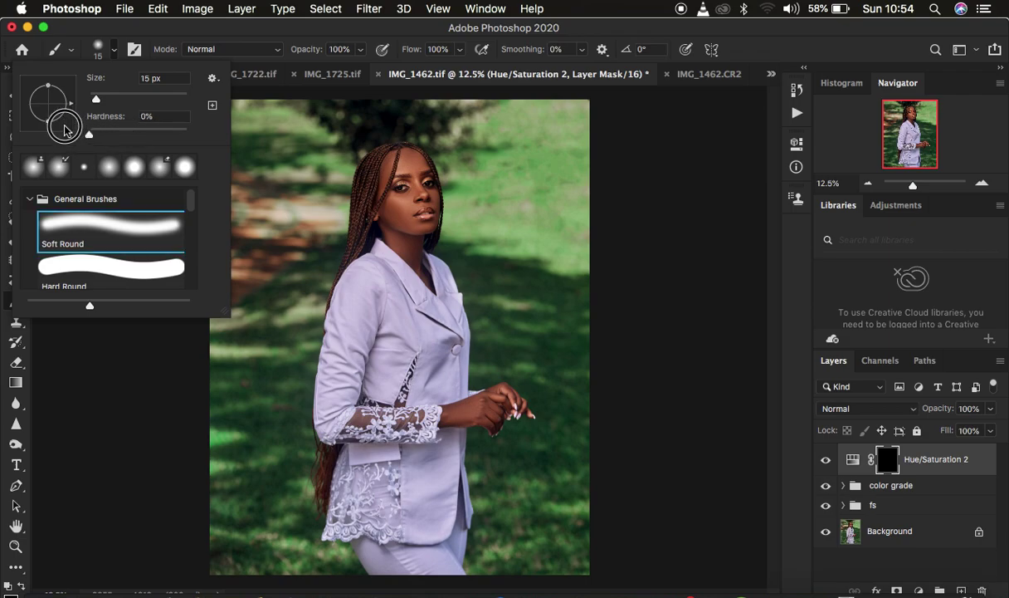
pyautogui.click(182, 47)
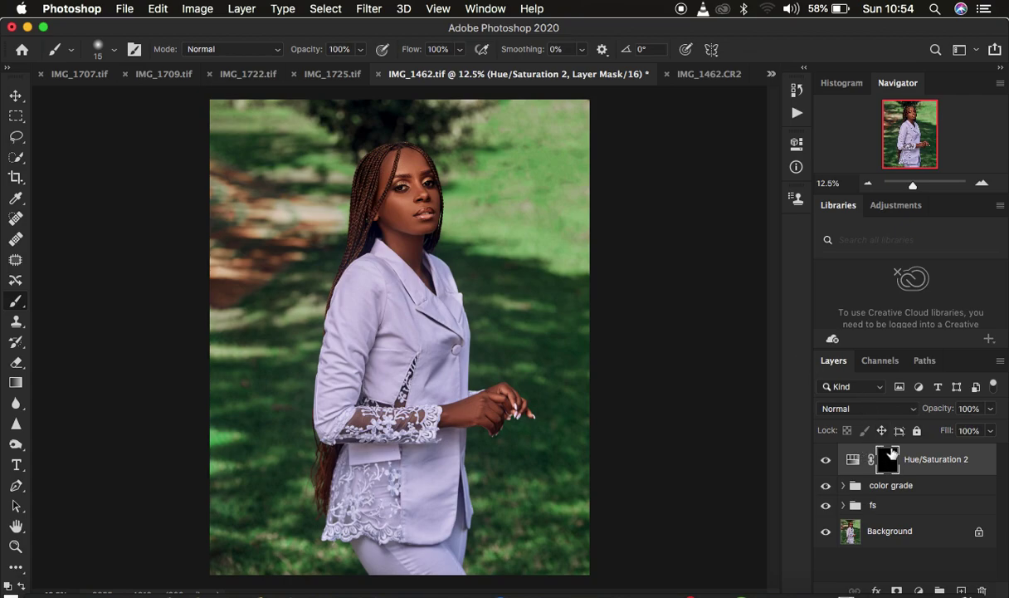
# Step: Enlarge the brush to 30 px and paint the Hue/Saturation 2 mask over the whites of both eyes to desaturate them
pyautogui.press('super+equal')
pyautogui.press('super+equal')
pyautogui.press('super+equal')
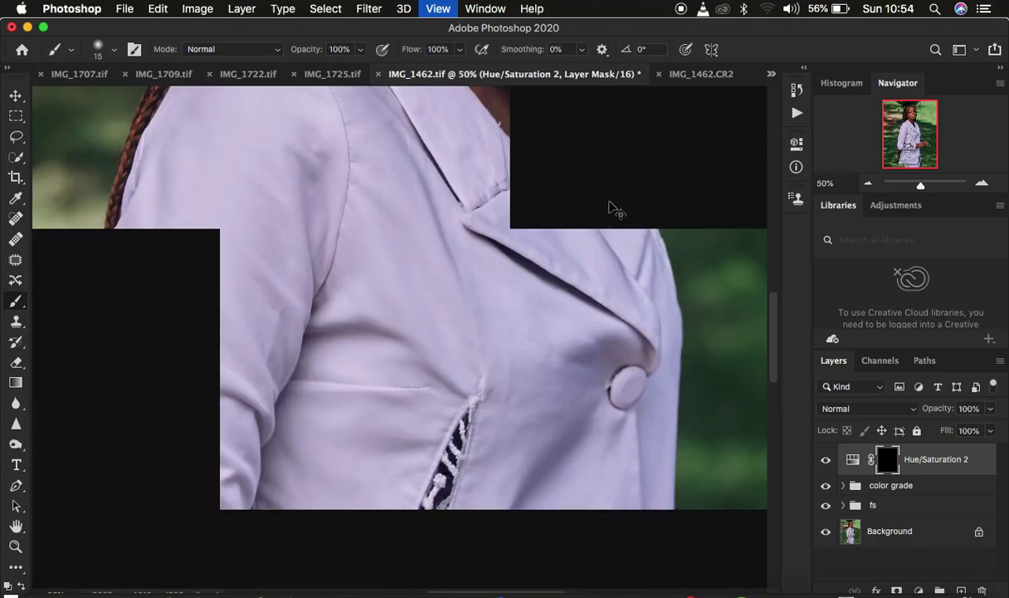
pyautogui.press('super+equal')
pyautogui.scroll(10, 612, 205)
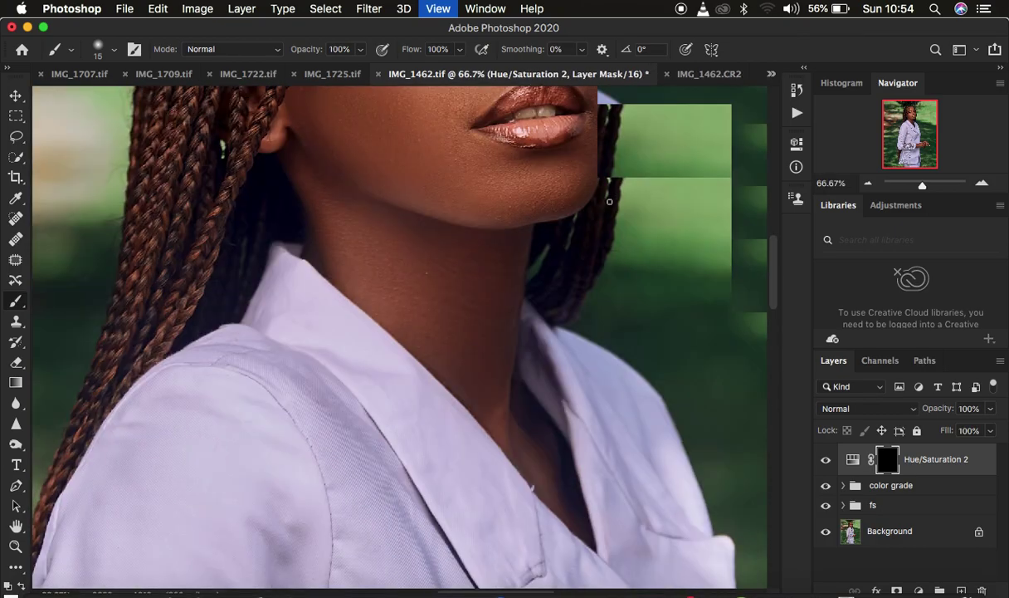
pyautogui.scroll(15, 610, 202)
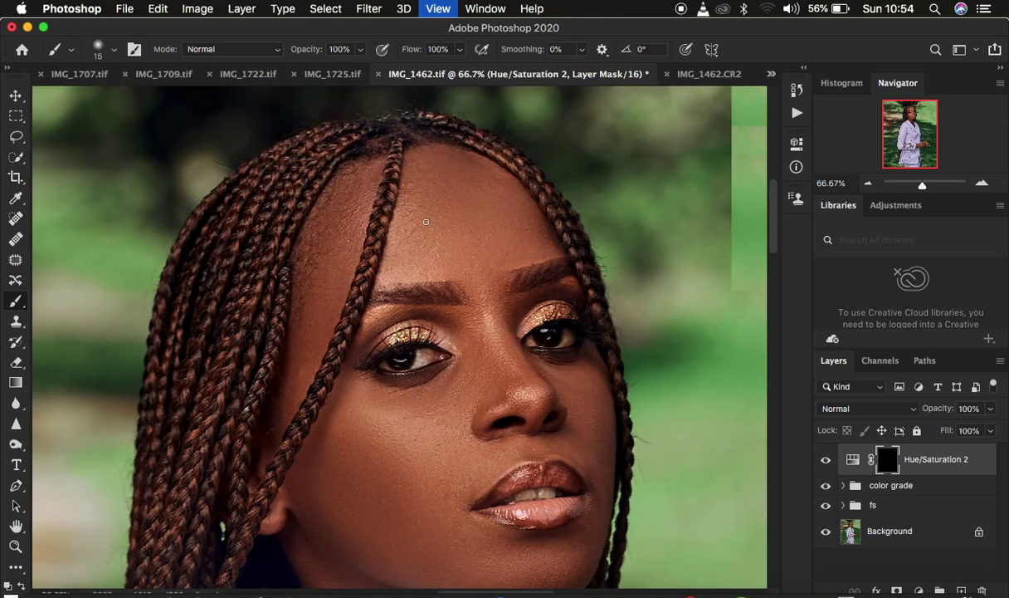
pyautogui.scroll(5, 426, 222)
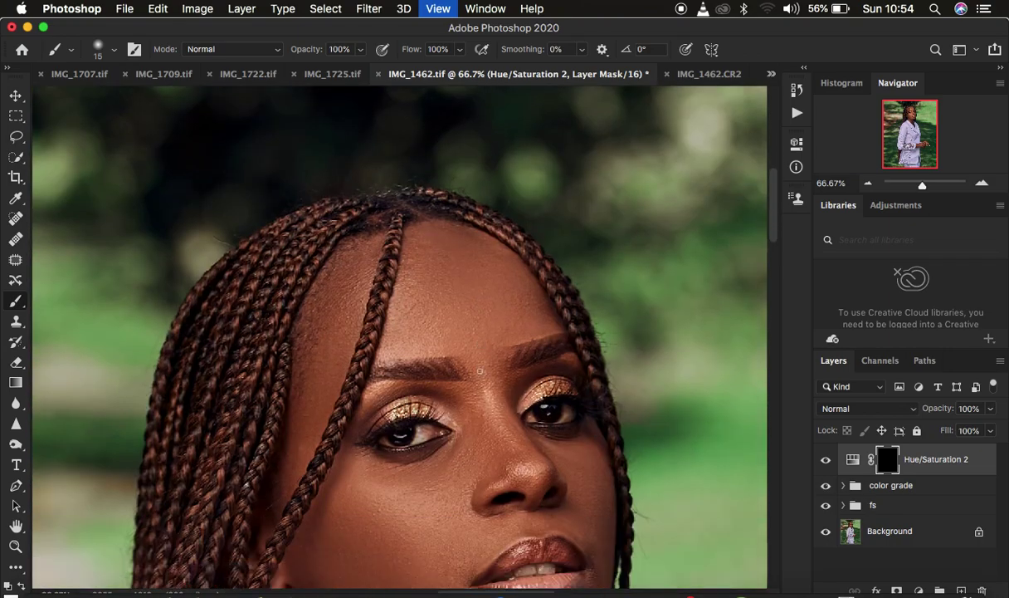
pyautogui.scroll(-5, 479, 371)
pyautogui.press(']')
pyautogui.press(']')
pyautogui.moveTo(403, 306)
pyautogui.mouseDown()
pyautogui.moveTo(397, 296)
pyautogui.moveTo(425, 307)
pyautogui.moveTo(374, 295)
pyautogui.mouseUp()
pyautogui.moveTo(570, 267)
pyautogui.mouseDown()
pyautogui.moveTo(564, 281)
pyautogui.moveTo(540, 284)
pyautogui.moveTo(570, 281)
pyautogui.mouseUp()
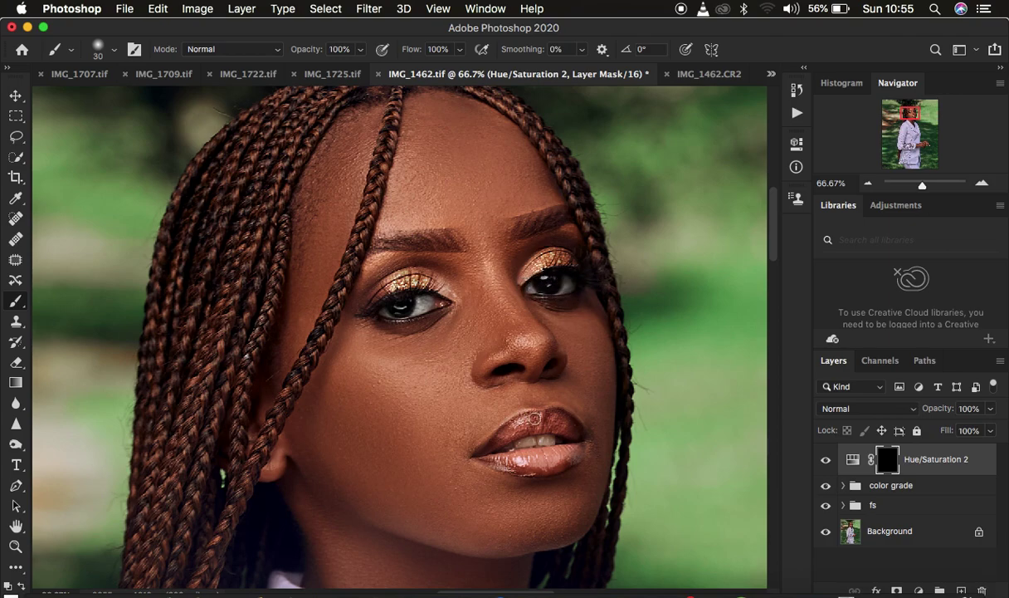
# Step: Reduce the brush to 20 px and paint the Hue/Saturation 2 mask over the teeth to desaturate them
pyautogui.moveTo(508, 448)
pyautogui.mouseDown()
pyautogui.moveTo(555, 440)
pyautogui.moveTo(507, 444)
pyautogui.moveTo(555, 440)
pyautogui.moveTo(506, 451)
pyautogui.mouseUp()
# Step: Compare the whole retouched portrait with the original by repeatedly isolating the Background layer and restoring all layers
pyautogui.press('super+minus')
pyautogui.press('super+minus')
pyautogui.press('super+minus')
pyautogui.press('super+minus')
pyautogui.press('super+minus')
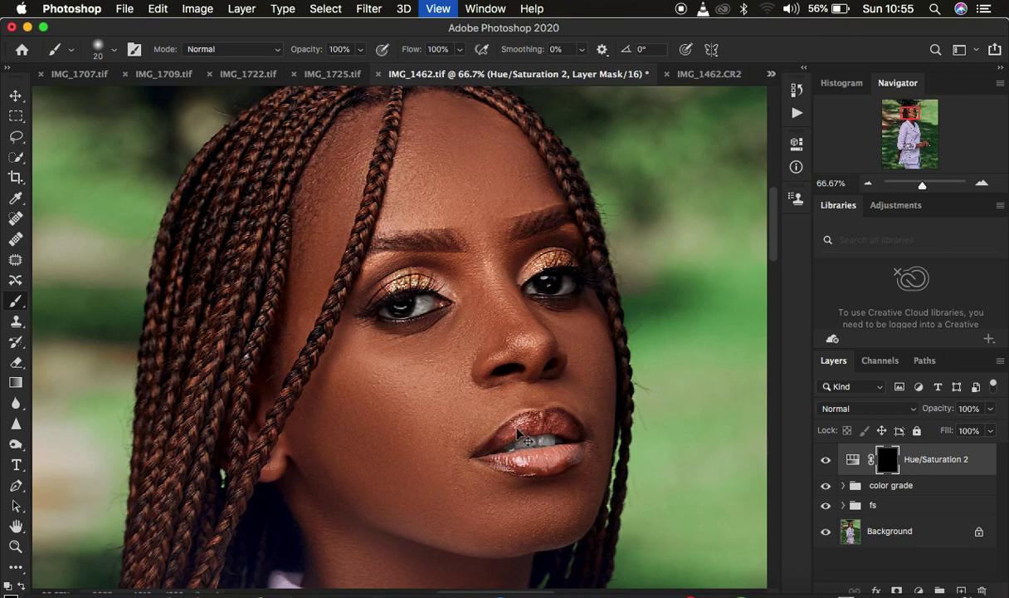
pyautogui.press('super+minus')
pyautogui.press('super+plus')
pyautogui.press('super+plus')
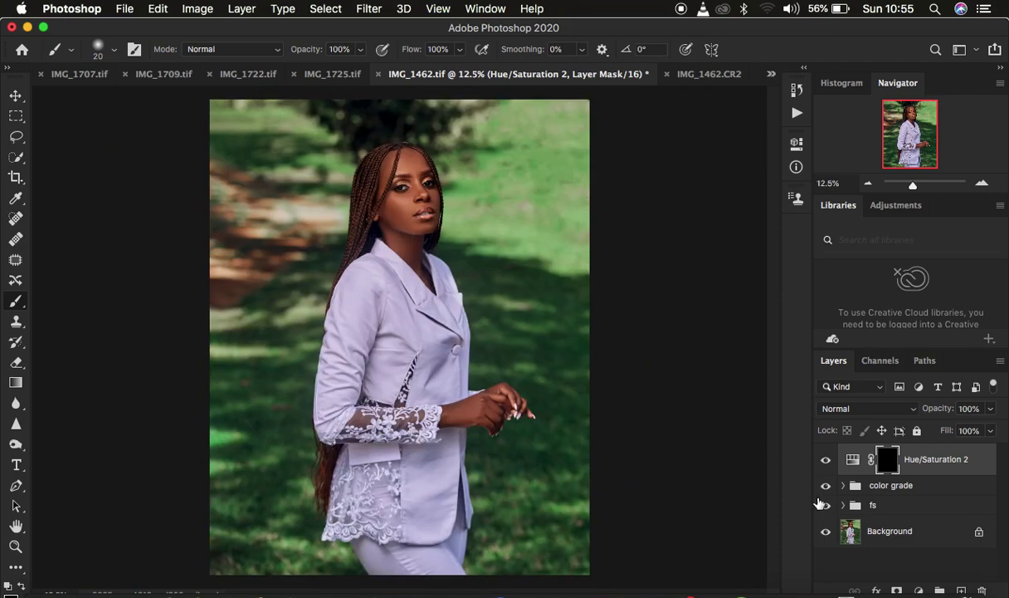
pyautogui.keyDown('alt'); pyautogui.click(826, 532); pyautogui.keyUp('alt')
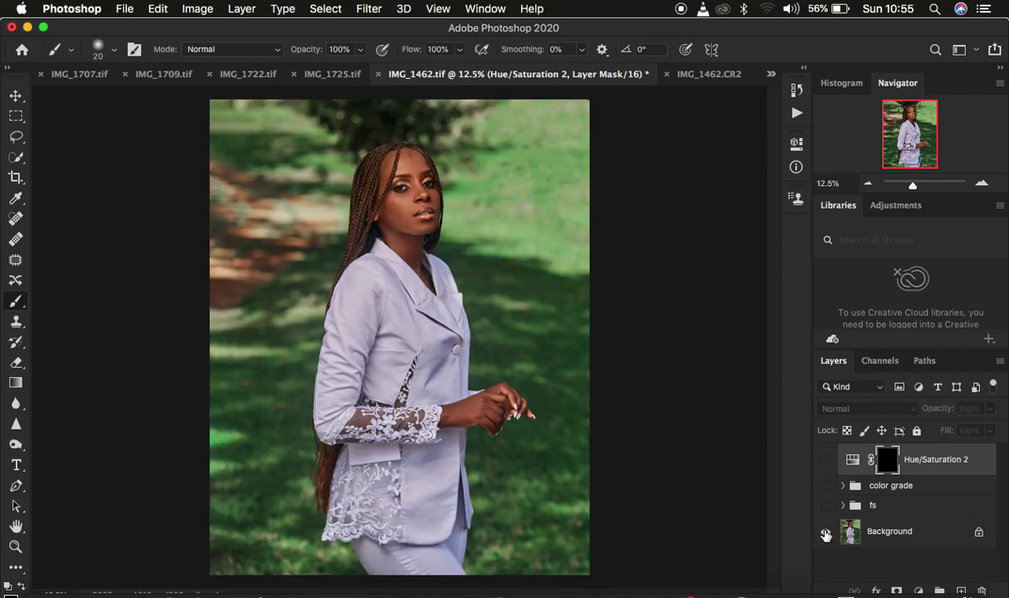
pyautogui.keyDown('alt'); pyautogui.click(826, 534); pyautogui.keyUp('alt')
pyautogui.keyDown('alt'); pyautogui.click(826, 534); pyautogui.keyUp('alt')
pyautogui.keyDown('alt'); pyautogui.click(826, 534); pyautogui.keyUp('alt')
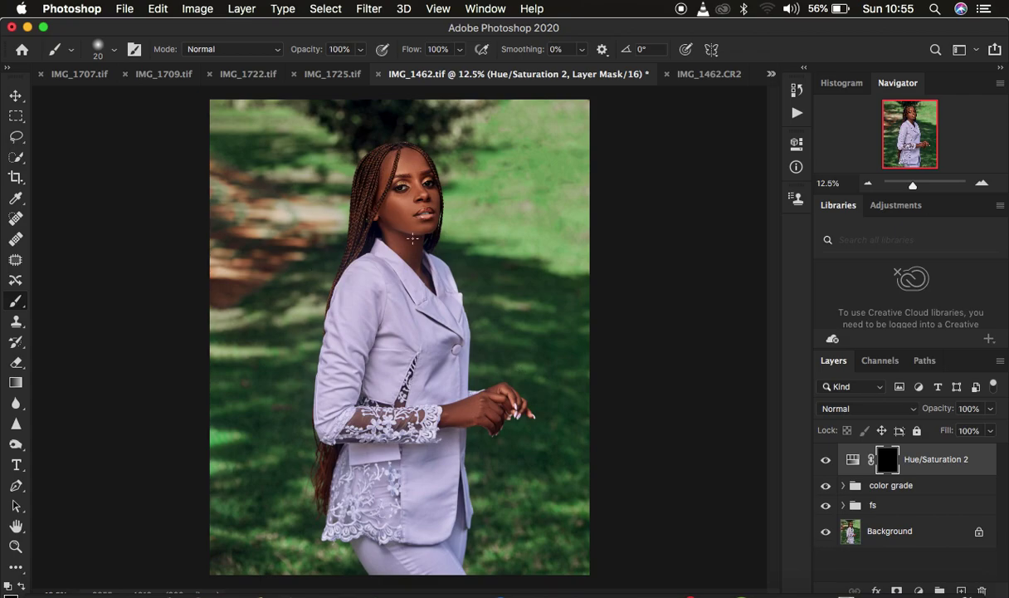
# Step: Try to export the portrait as a JPG at 100% quality and 100% scale, then cancel the export
pyautogui.click(124, 8)
pyautogui.moveTo(207, 240)
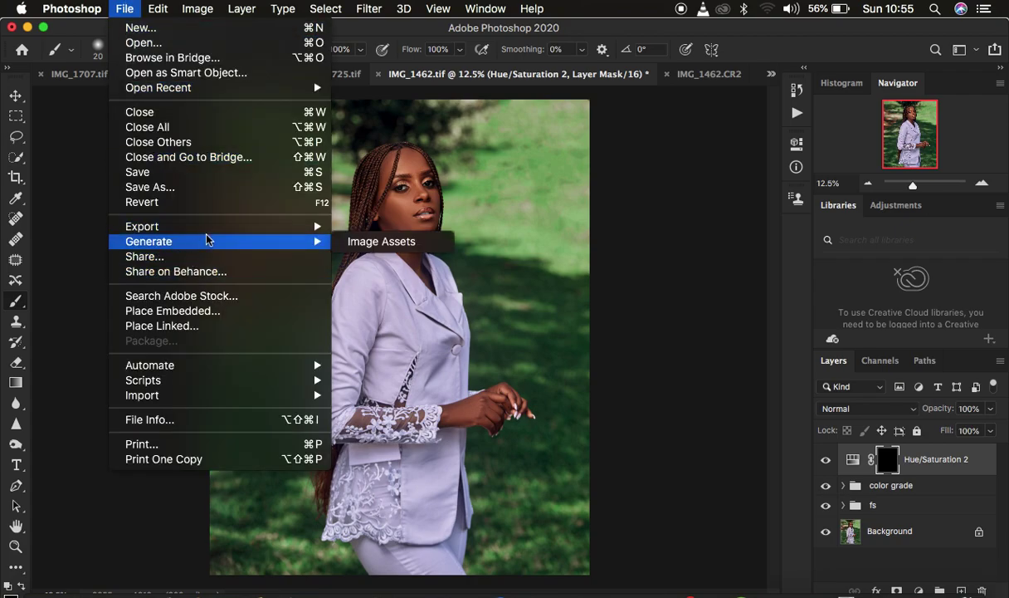
pyautogui.click(419, 239)
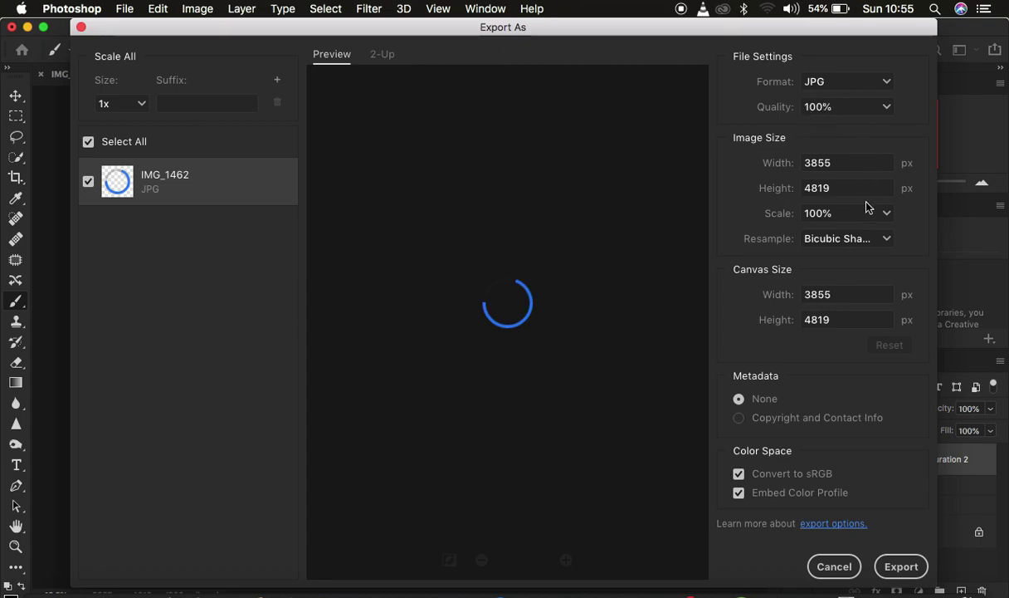
pyautogui.click(839, 241)
pyautogui.click(850, 296)
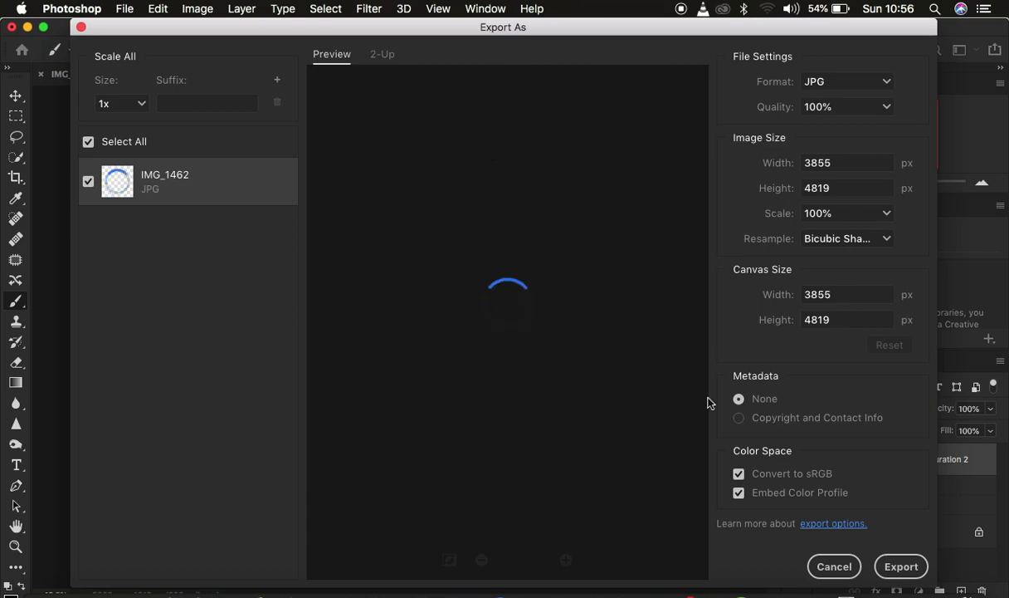
pyautogui.click(899, 568)
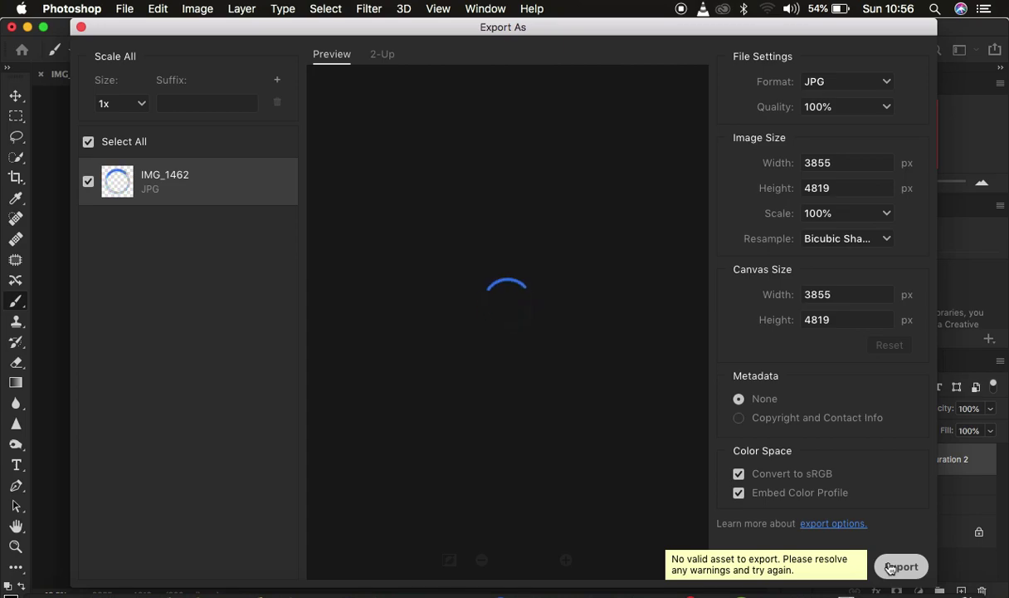
pyautogui.click(833, 568)
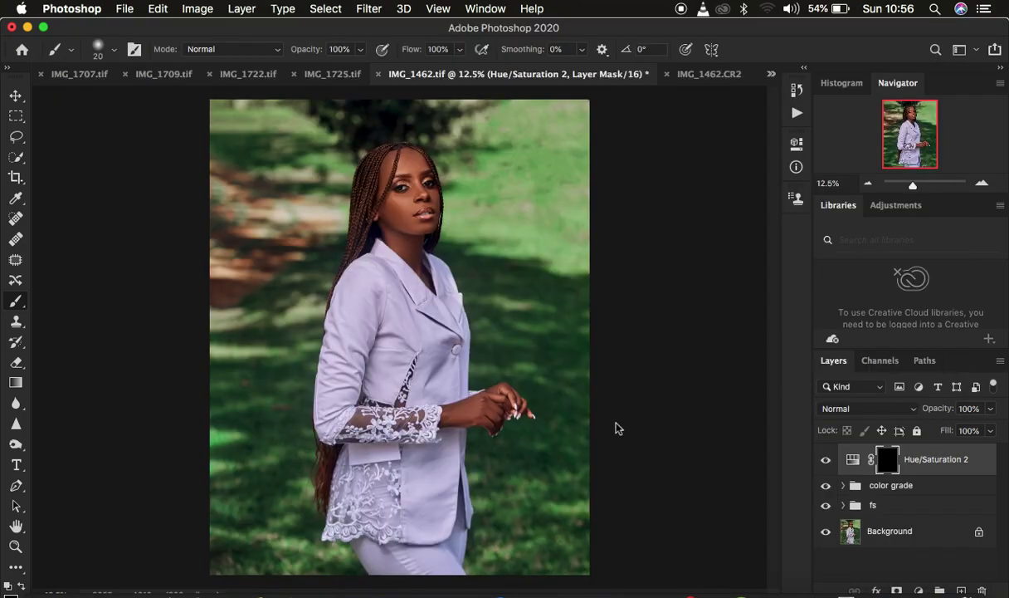